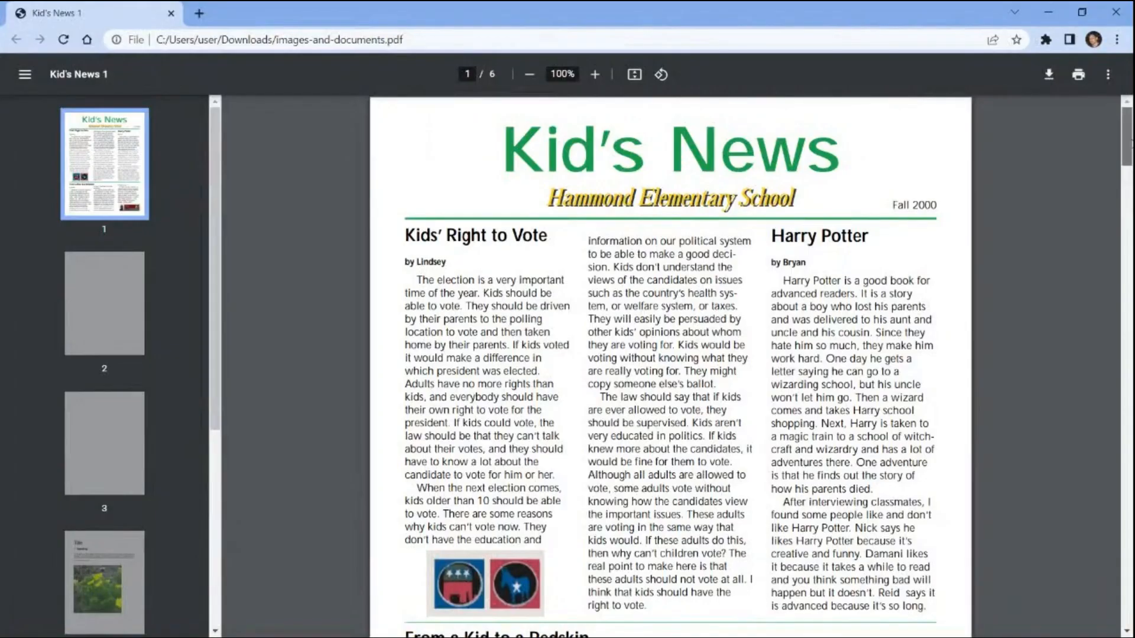
Step: Look through the pages of the source PDF images-and-documents.pdf
{"action": "scroll", "coordinate": [668, 354], "scroll_direction": "down", "scroll_amount": 4}
{"action": "scroll", "coordinate": [667, 355], "scroll_direction": "down", "scroll_amount": 12}
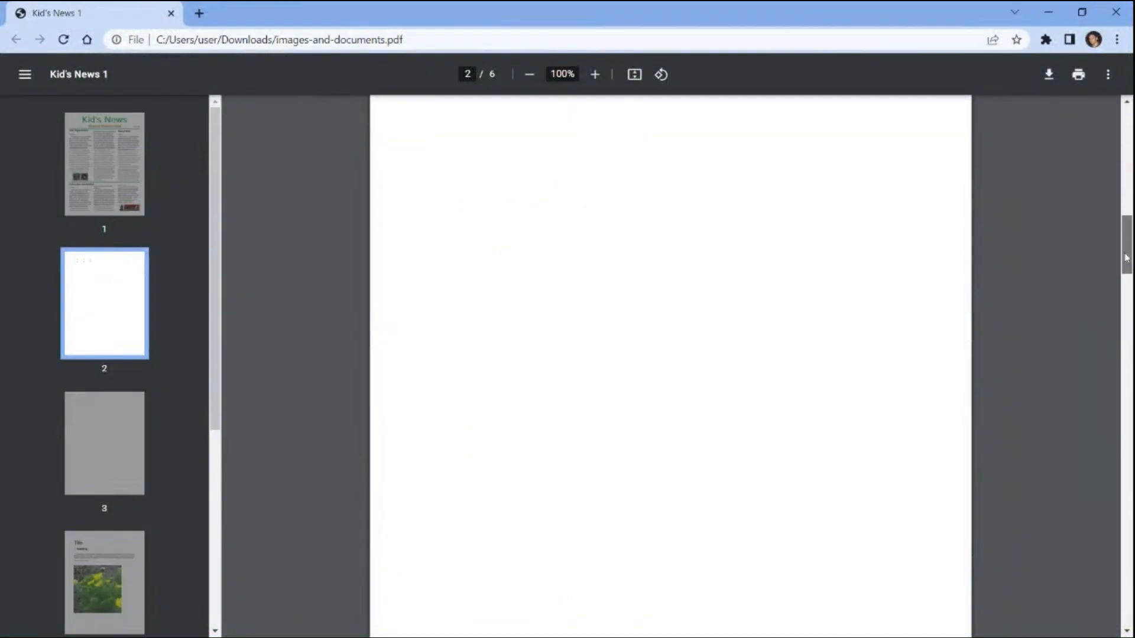
{"action": "scroll", "coordinate": [668, 355], "scroll_direction": "down", "scroll_amount": 20}
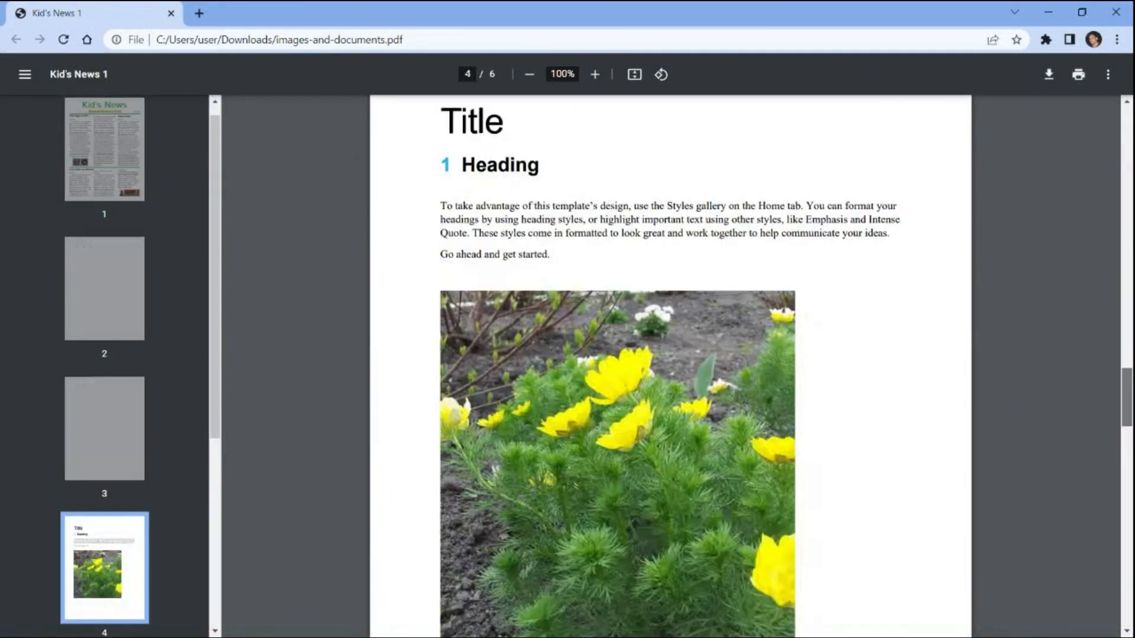
{"action": "scroll", "coordinate": [668, 355], "scroll_direction": "down", "scroll_amount": 10}
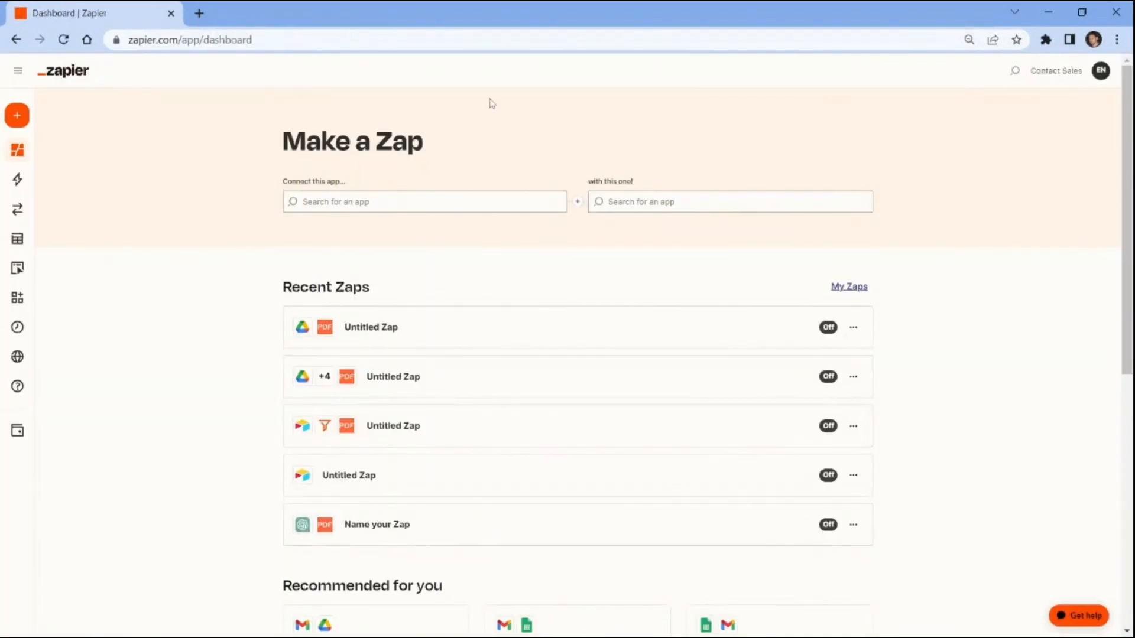
Step: Create a new Zap with a Google Drive trigger that uses the New File in Folder event
{"action": "left_click", "coordinate": [26, 116]}
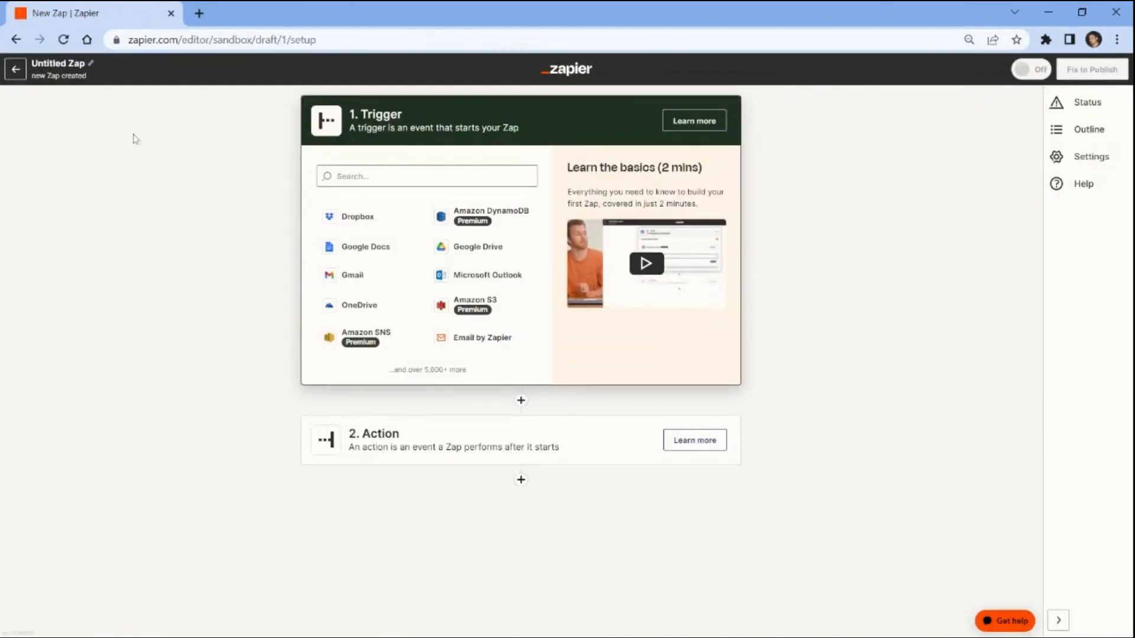
{"action": "left_click", "coordinate": [334, 177]}
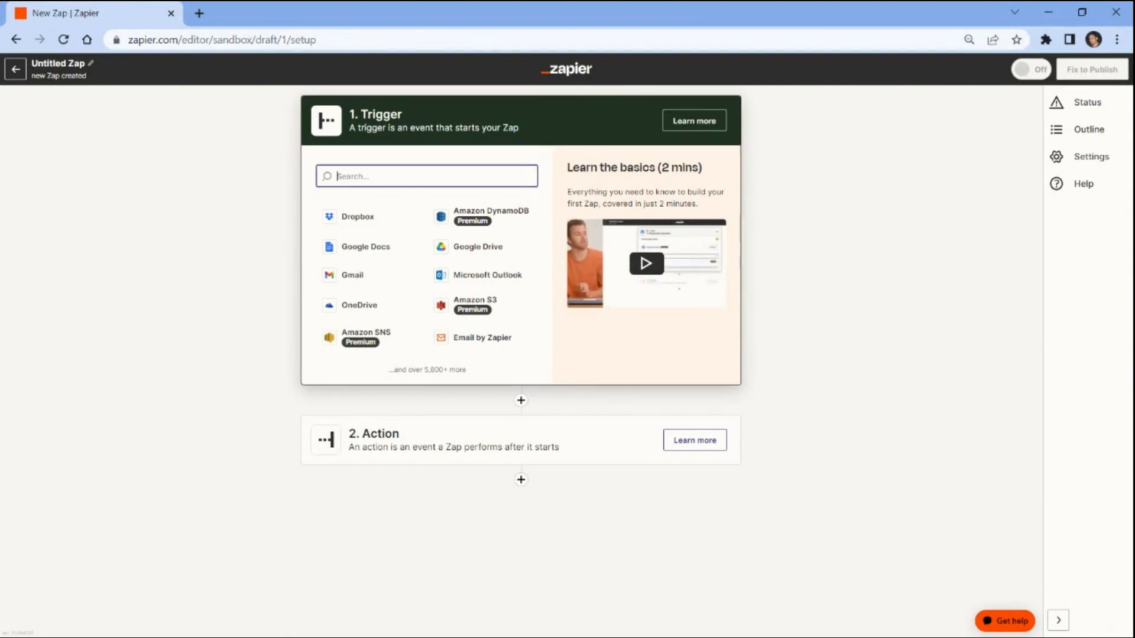
{"action": "type", "text": "Google Drive"}
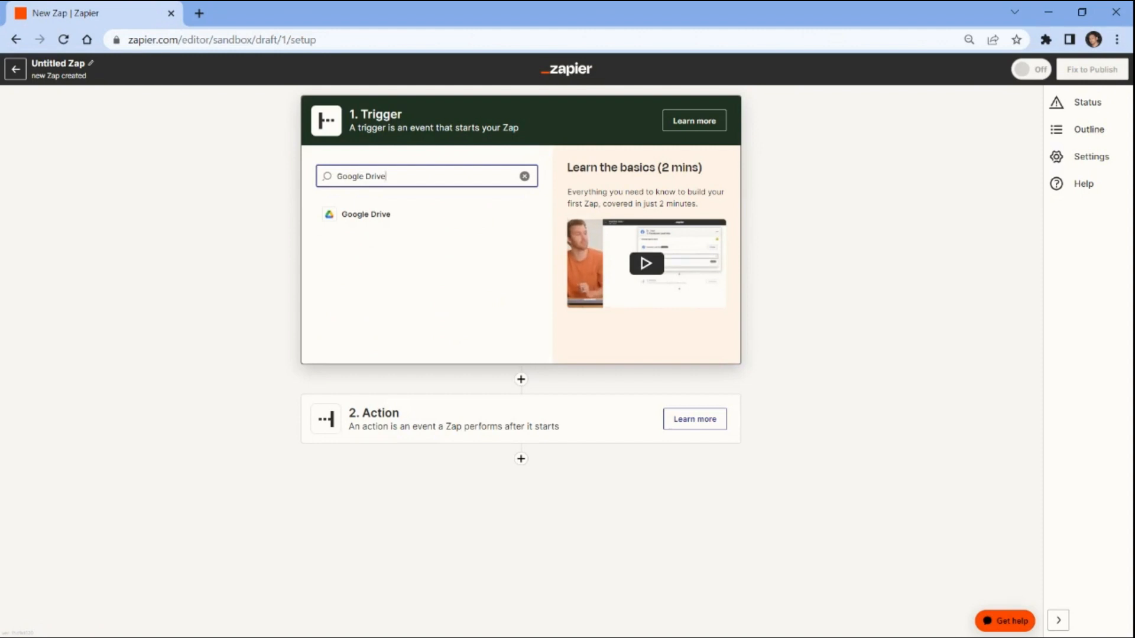
{"action": "left_click", "coordinate": [353, 216]}
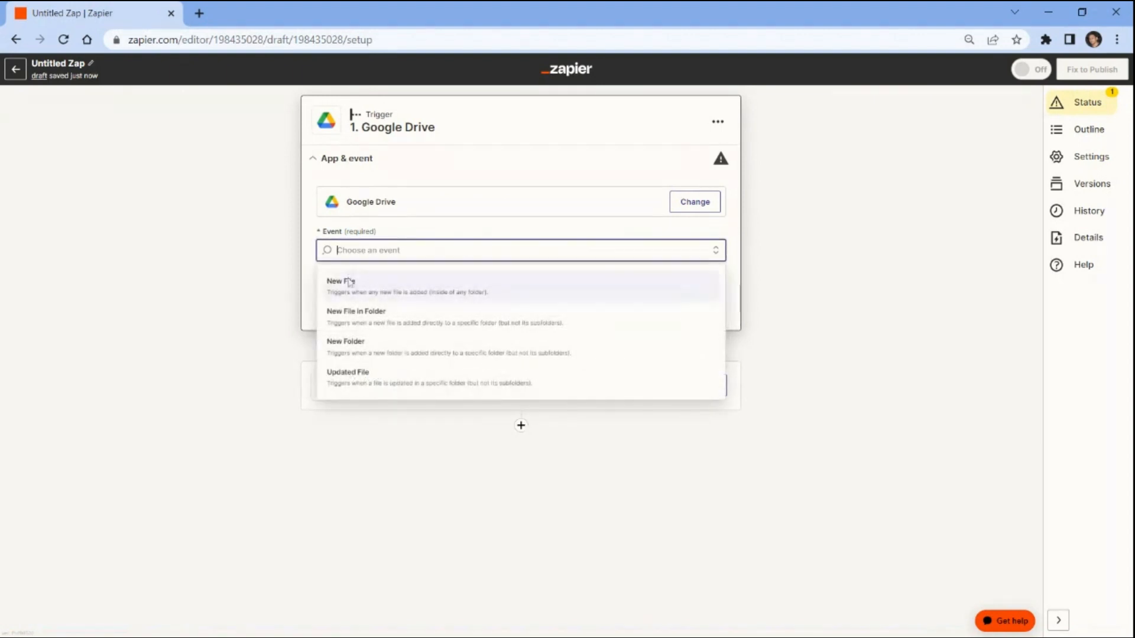
{"action": "left_click", "coordinate": [347, 315]}
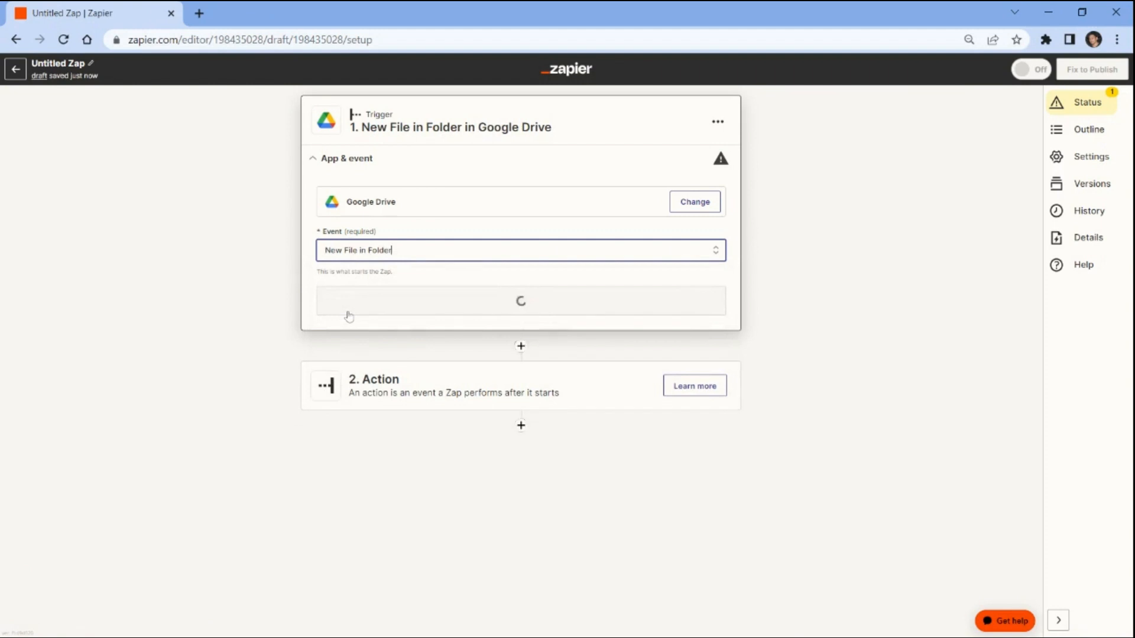
{"action": "left_click", "coordinate": [355, 304]}
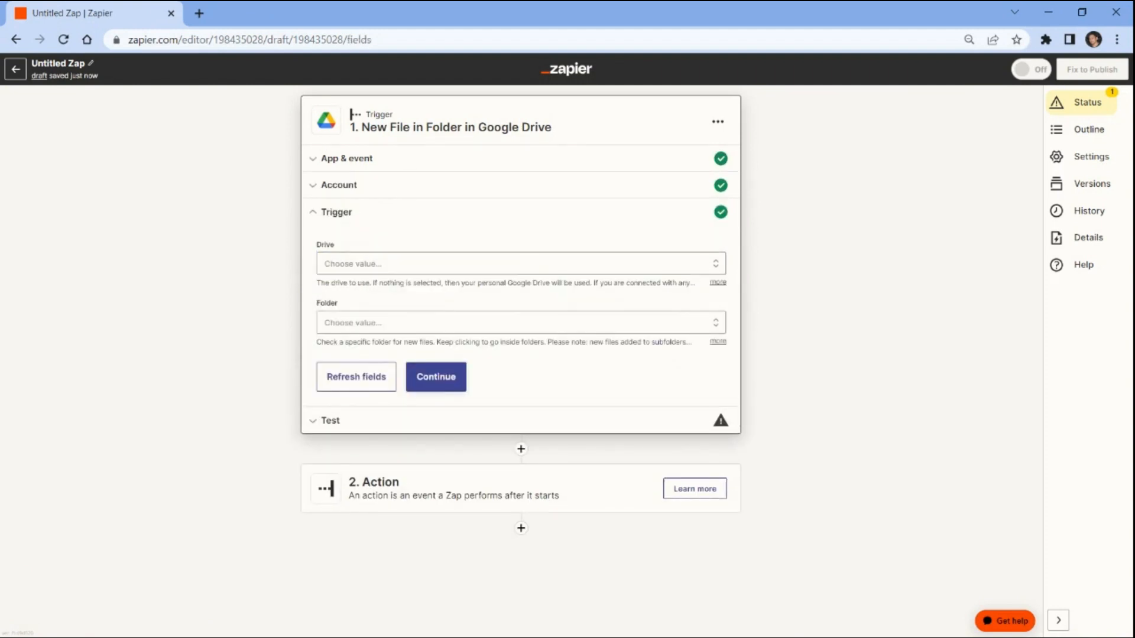
Step: Set the trigger's drive to My Google Drive and its folder to Files
{"action": "left_click", "coordinate": [336, 265]}
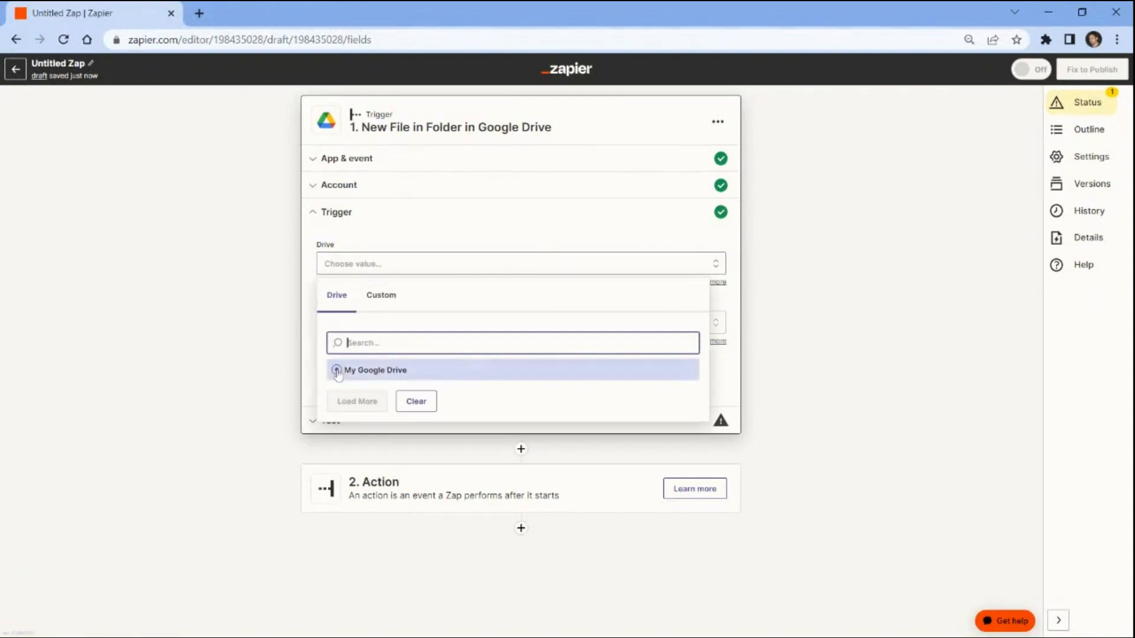
{"action": "left_click", "coordinate": [337, 371]}
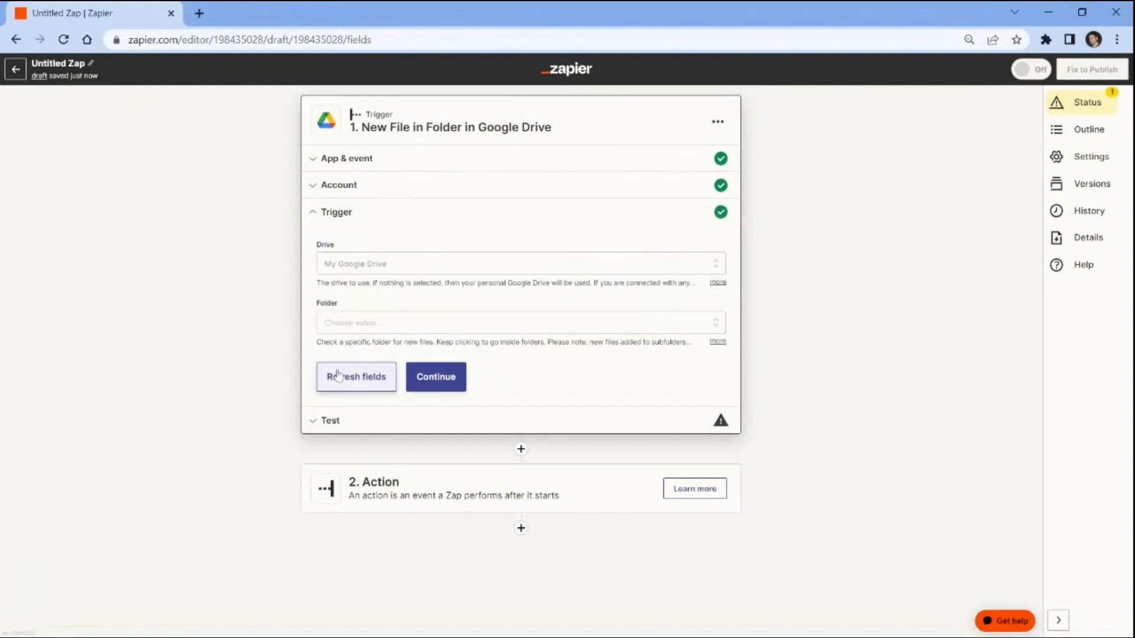
{"action": "left_click", "coordinate": [329, 322]}
{"action": "type", "text": "files"}
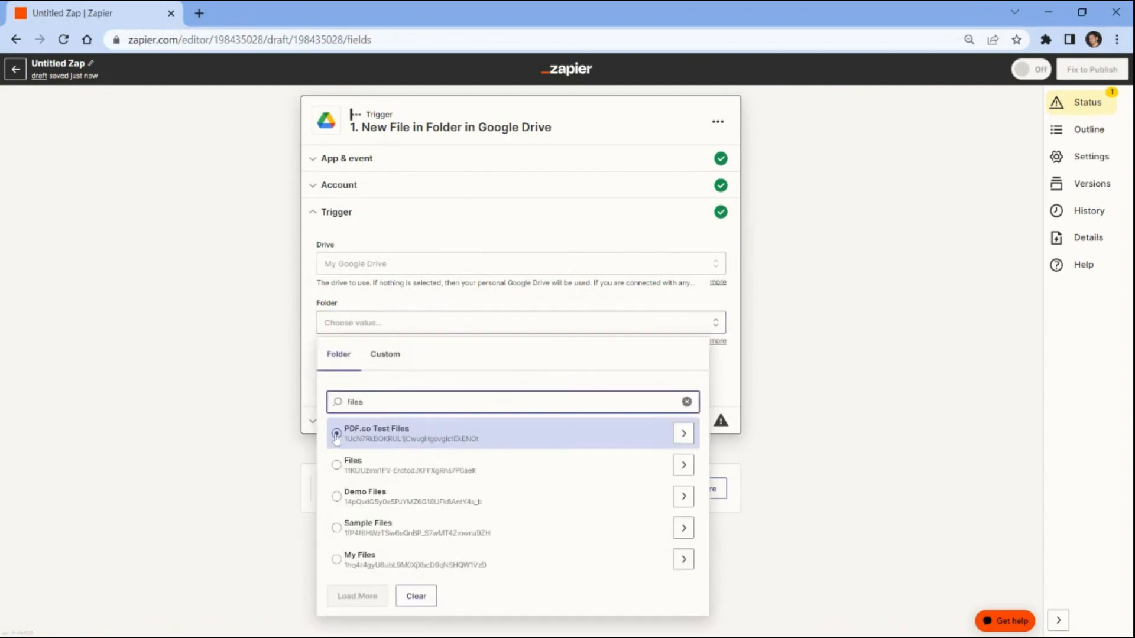
{"action": "left_click", "coordinate": [337, 466]}
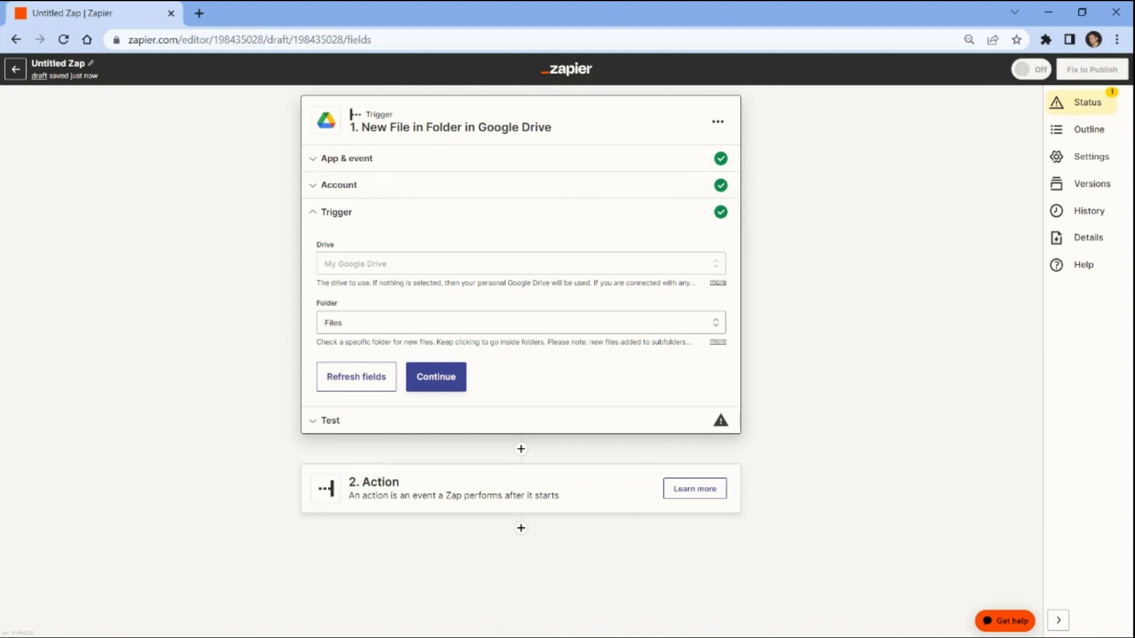
{"action": "left_click", "coordinate": [437, 374]}
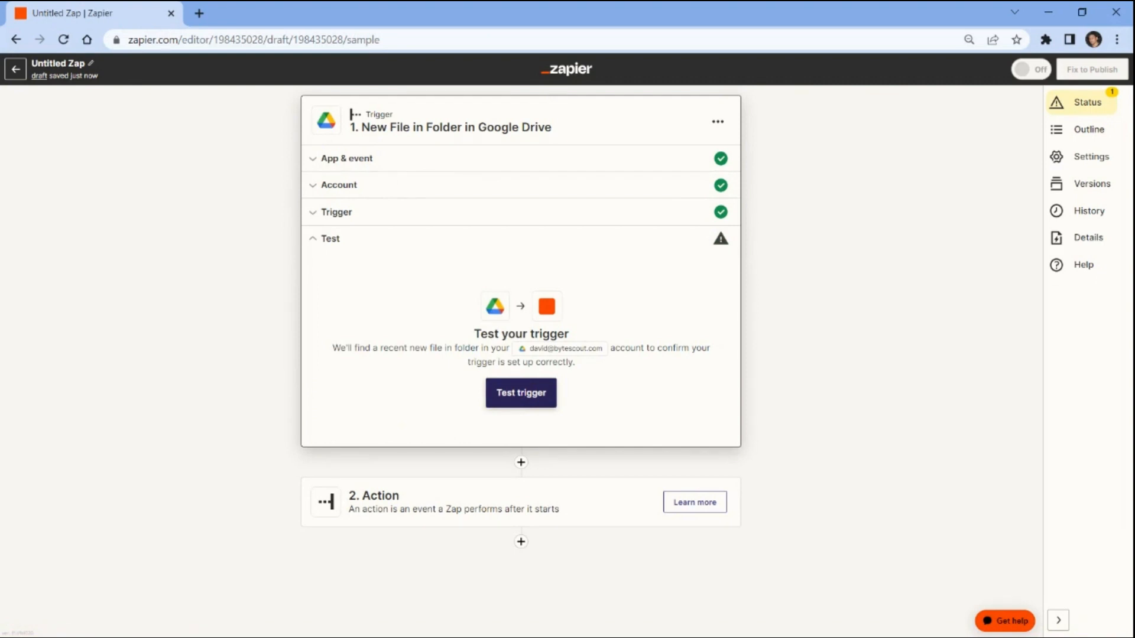
Step: Test the trigger, review the returned file data and continue with the selected record
{"action": "left_click", "coordinate": [531, 396]}
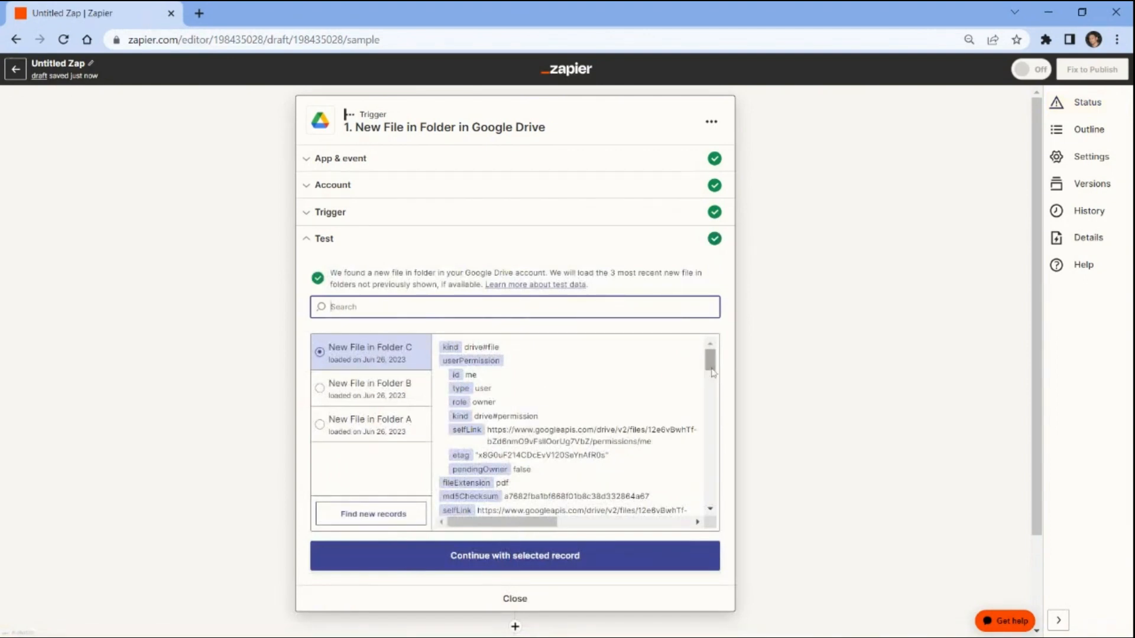
{"action": "left_click_drag", "start_coordinate": [710, 368], "coordinate": [723, 467]}
{"action": "left_click", "coordinate": [515, 555]}
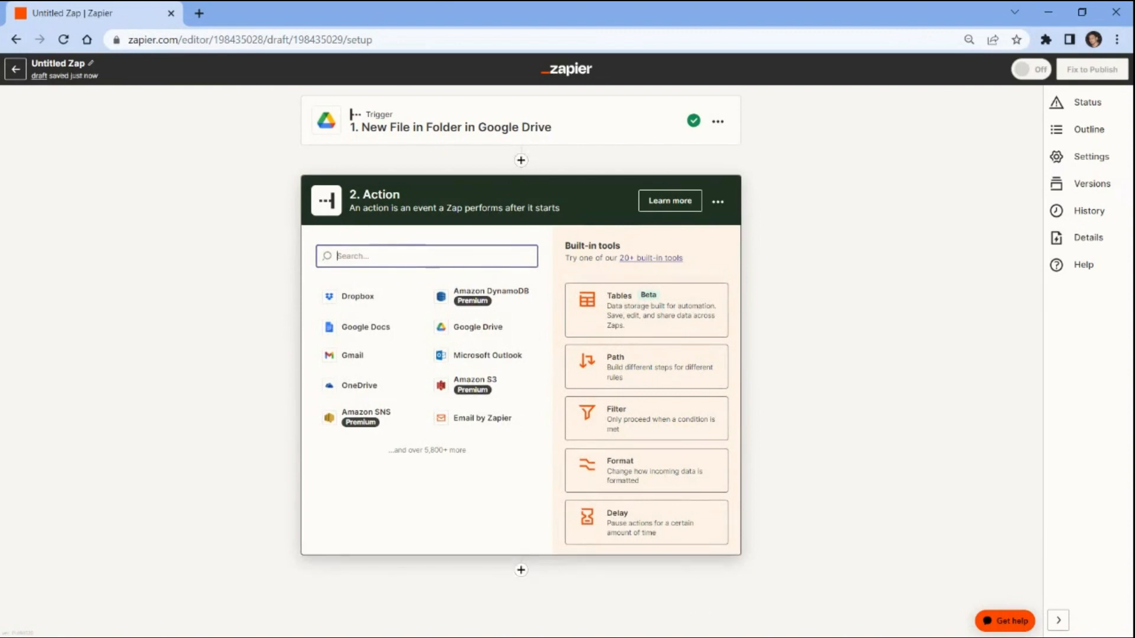
Step: Set up PDF.co as the action app with the Custom API Call event
{"action": "type", "text": "pdf.co"}
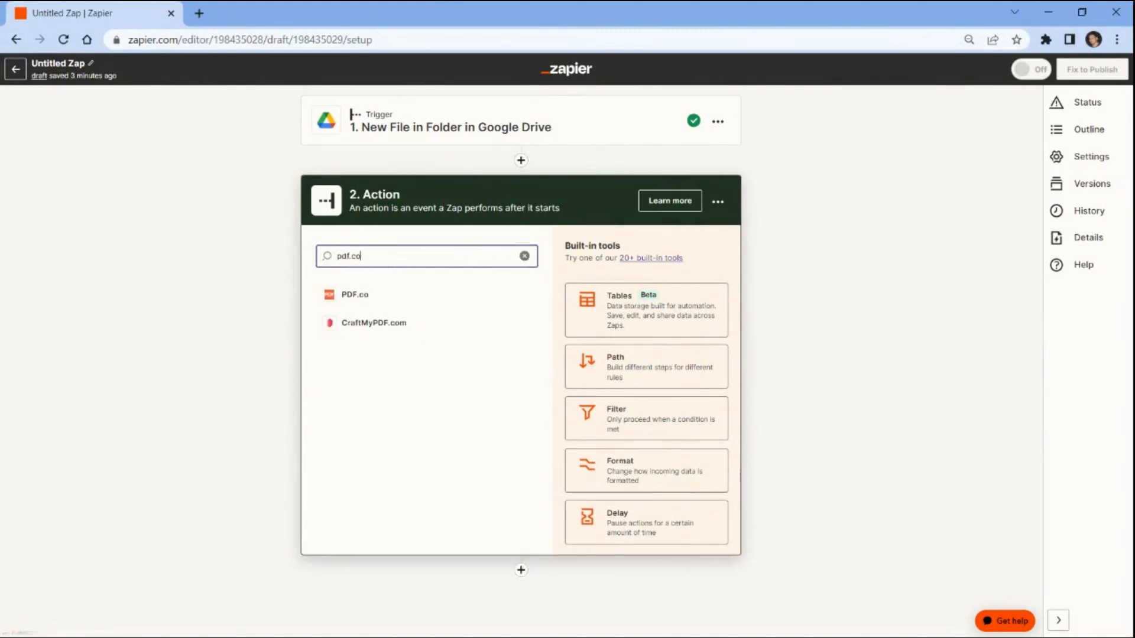
{"action": "left_click", "coordinate": [367, 305]}
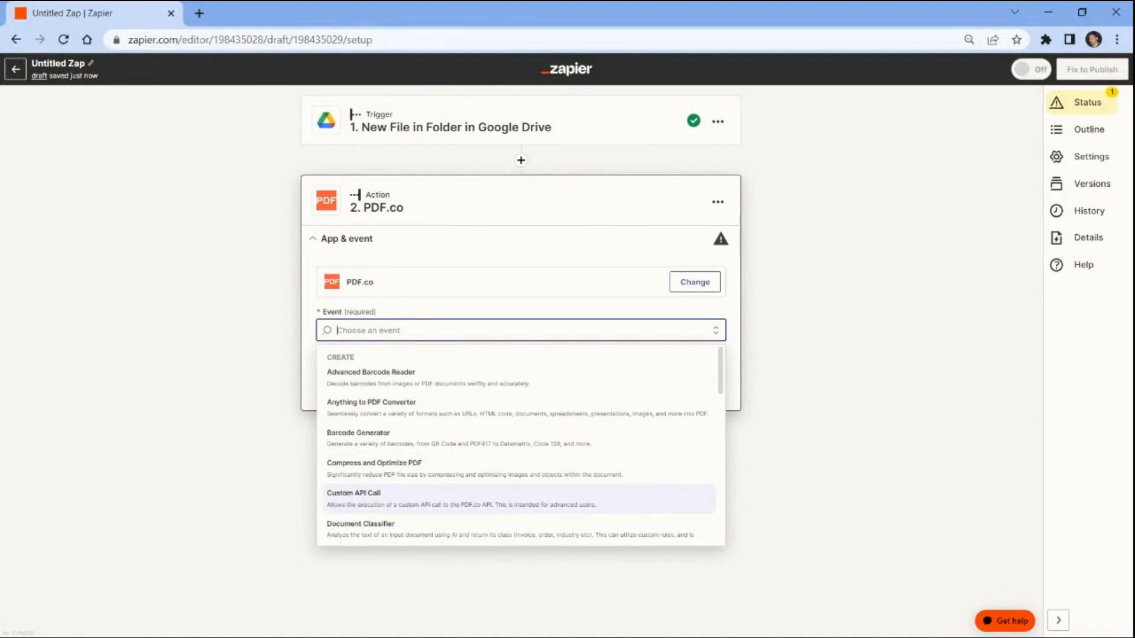
{"action": "left_click", "coordinate": [348, 496]}
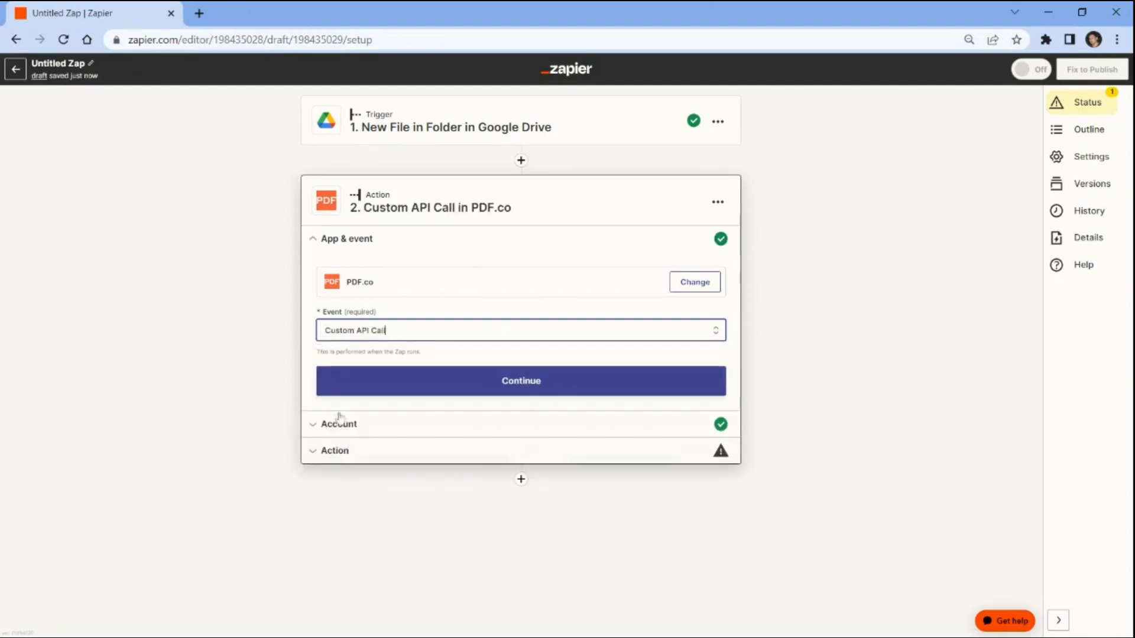
{"action": "left_click", "coordinate": [332, 384]}
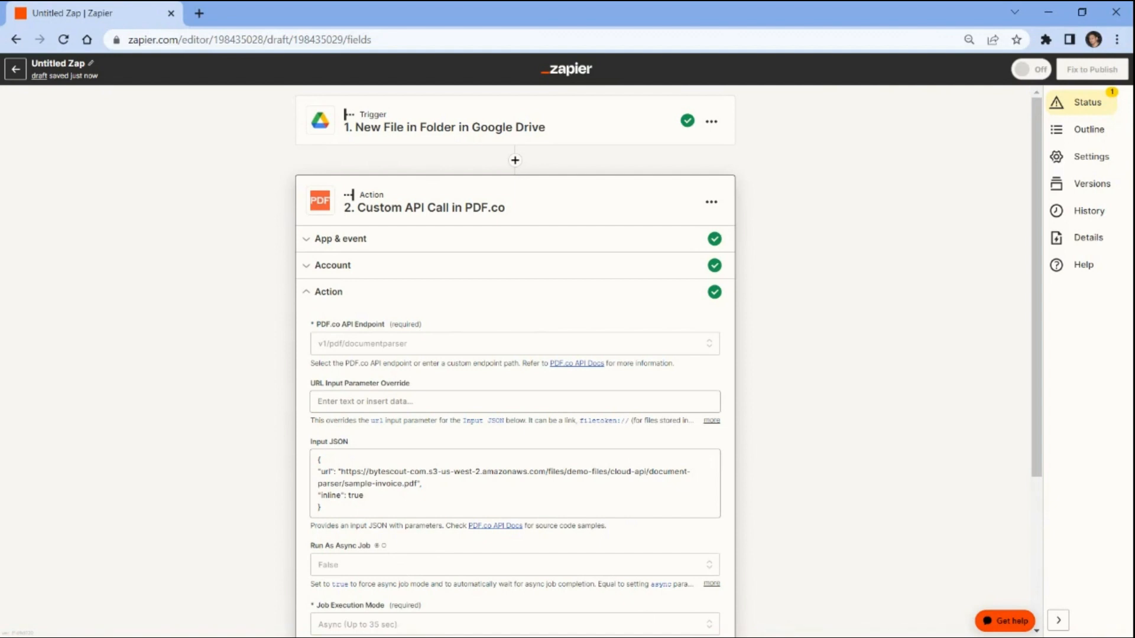
Step: Set the PDF.co API endpoint to v1/pdf/edit/delete-pages
{"action": "left_click", "coordinate": [326, 349]}
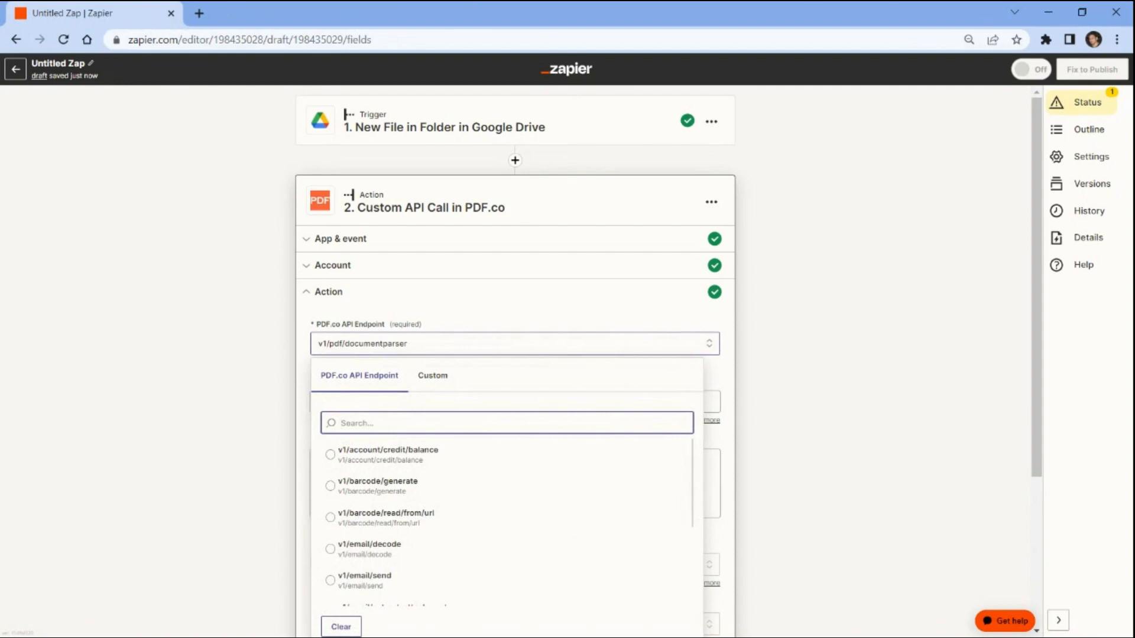
{"action": "type", "text": "delete"}
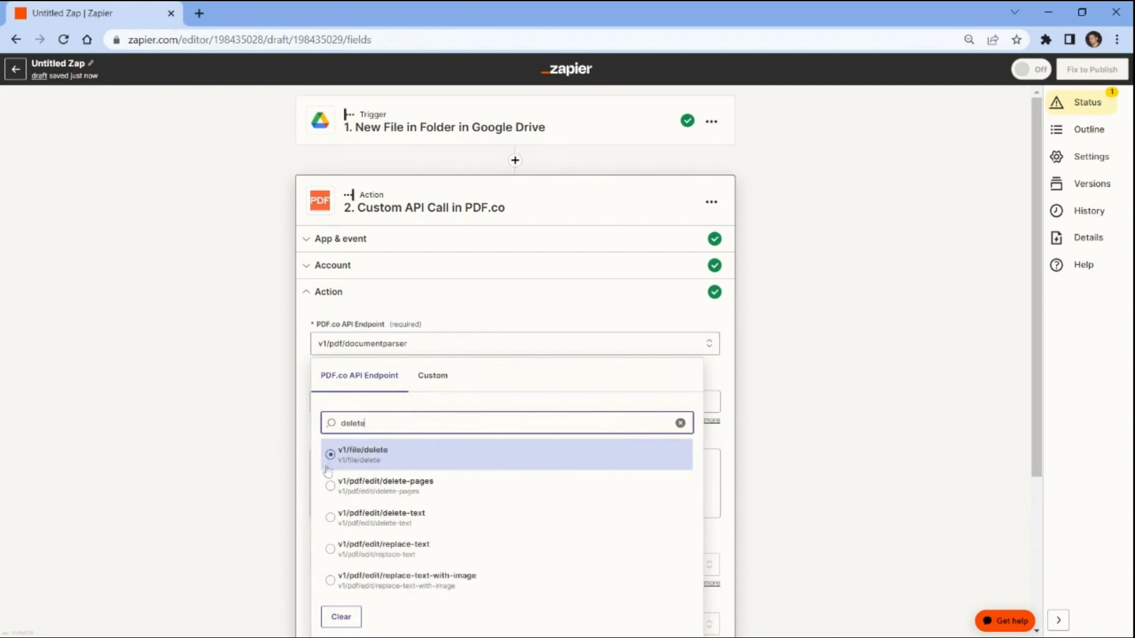
{"action": "left_click", "coordinate": [331, 485]}
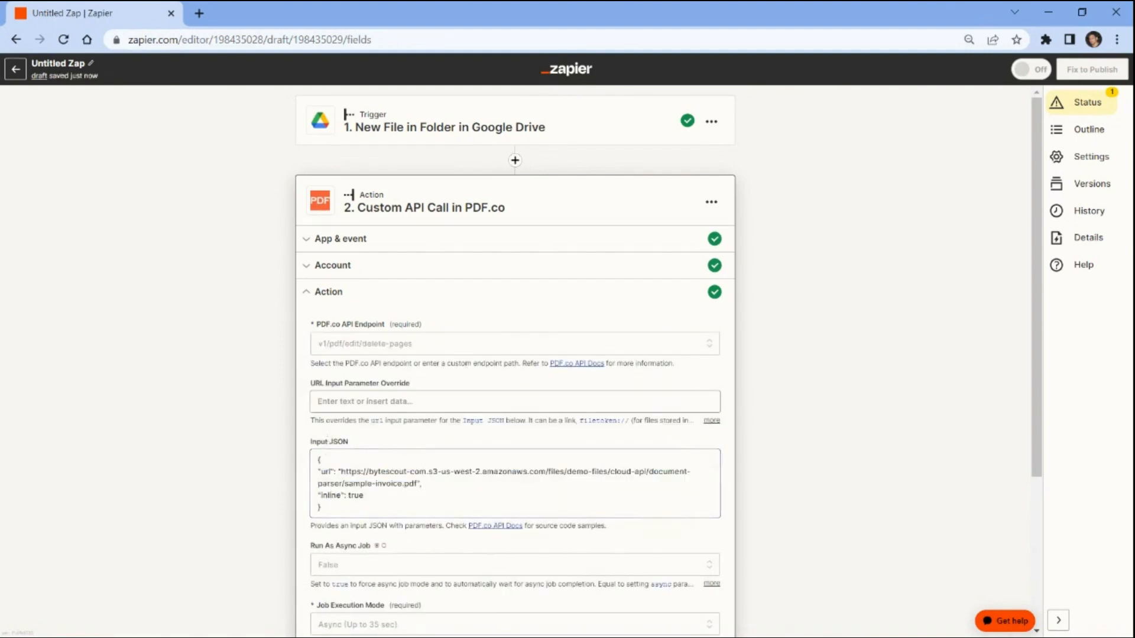
Step: Map the URL Input Parameter Override to the Web Content Link from the Google Drive trigger
{"action": "left_click", "coordinate": [378, 402]}
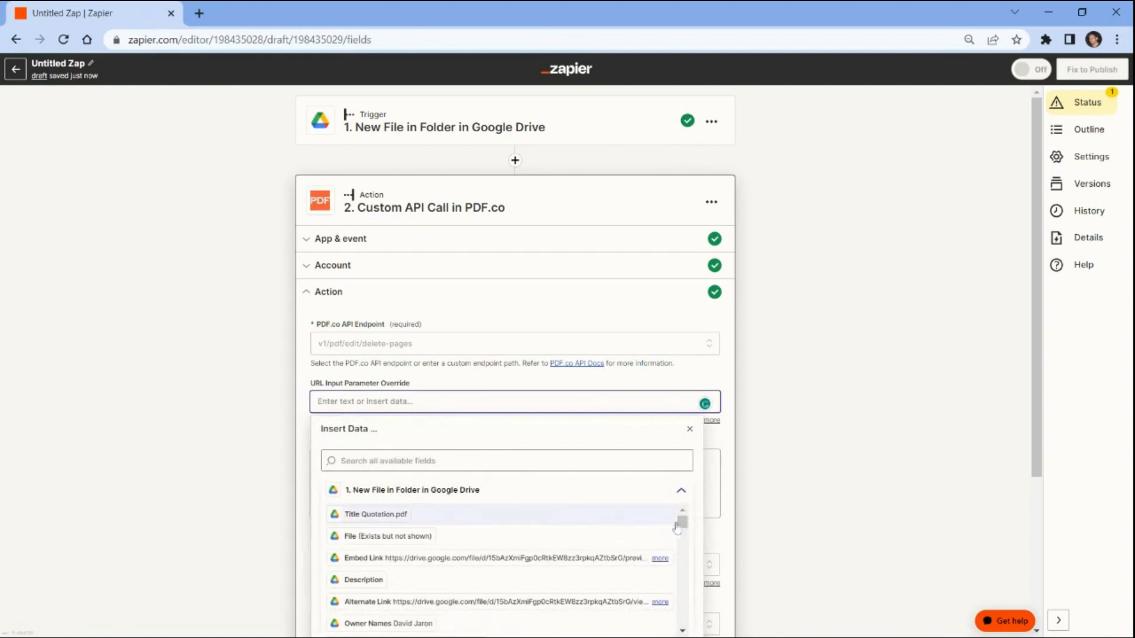
{"action": "scroll", "coordinate": [682, 532], "scroll_direction": "down", "scroll_amount": 1}
{"action": "left_click_drag", "start_coordinate": [682, 532], "coordinate": [682, 535]}
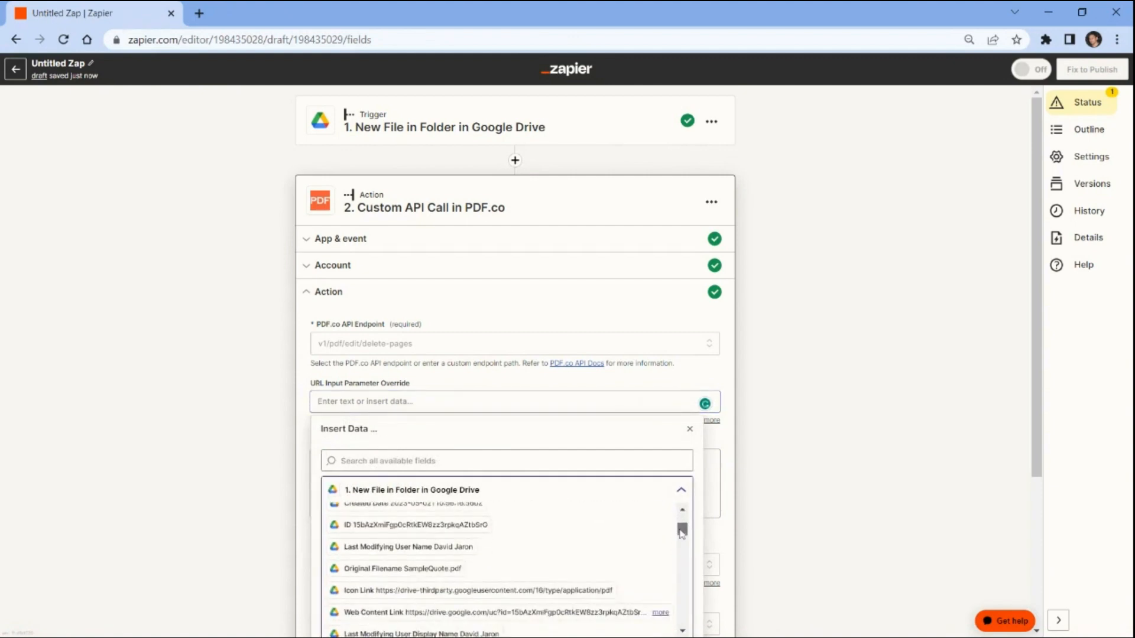
{"action": "left_click", "coordinate": [507, 612]}
{"action": "left_click", "coordinate": [274, 600]}
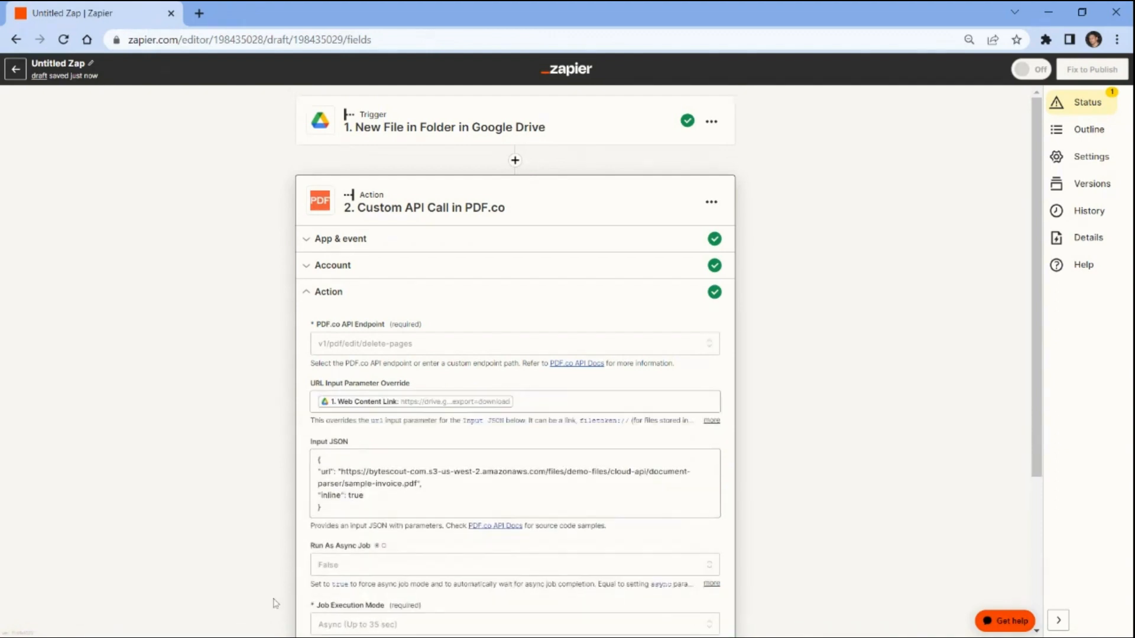
Step: Replace the Input JSON with parameters for pages "1-2,5", name "Output.pdf" and async false
{"action": "left_click_drag", "start_coordinate": [331, 508], "coordinate": [319, 459]}
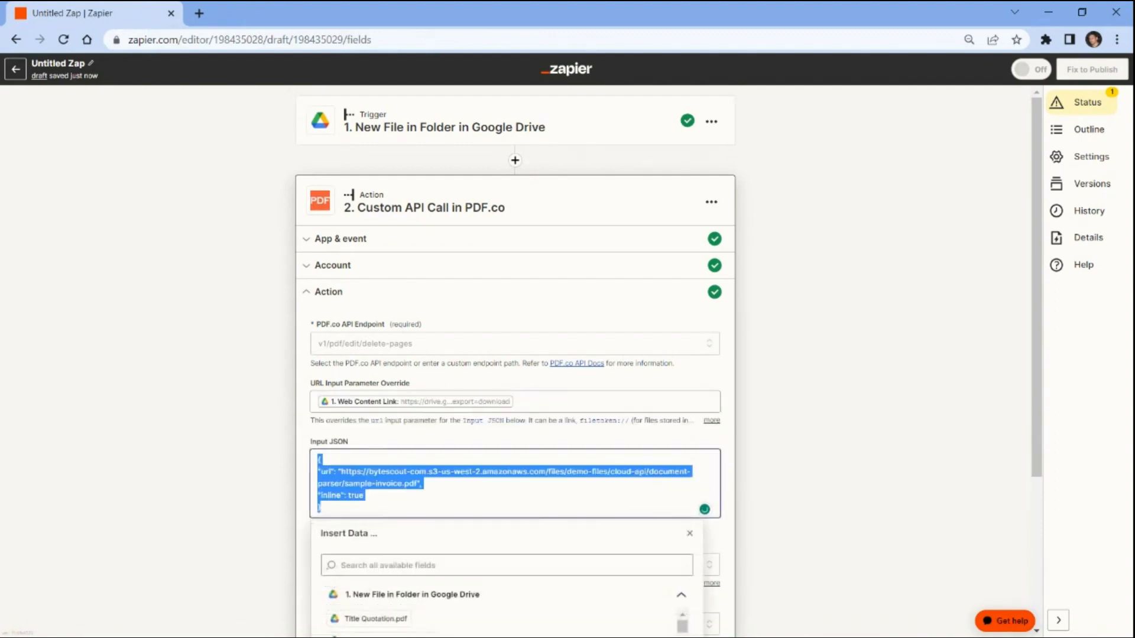
{"action": "type", "text": "{ \"pages\": \"1-2,5\", \"name\": \"Output.pdf\", \"async\": false }"}
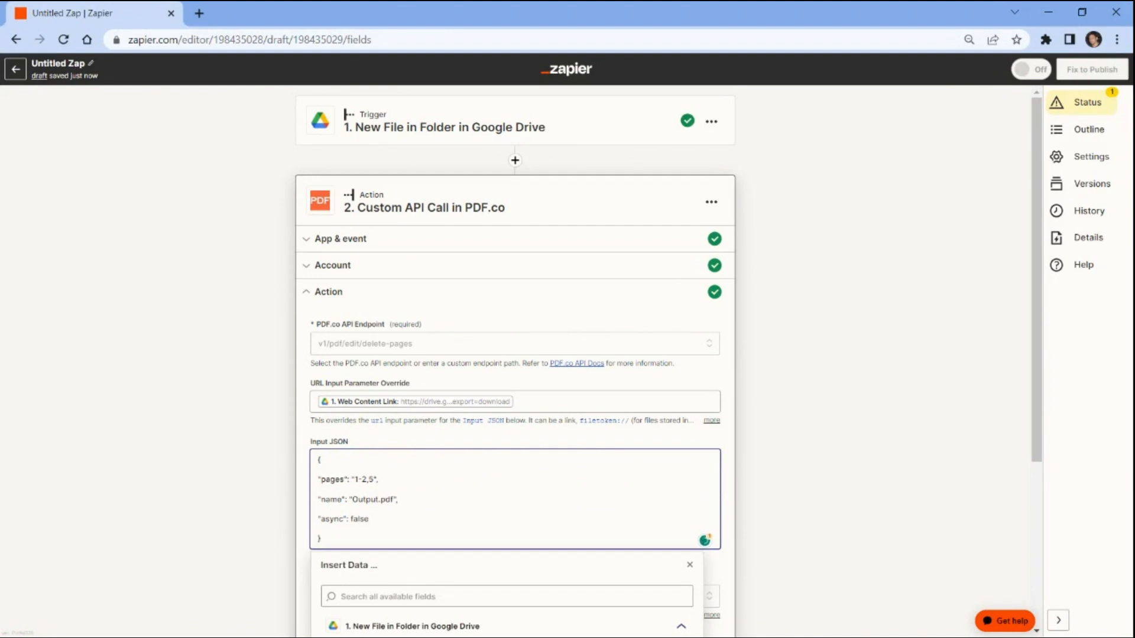
{"action": "left_click_drag", "start_coordinate": [317, 479], "coordinate": [378, 480]}
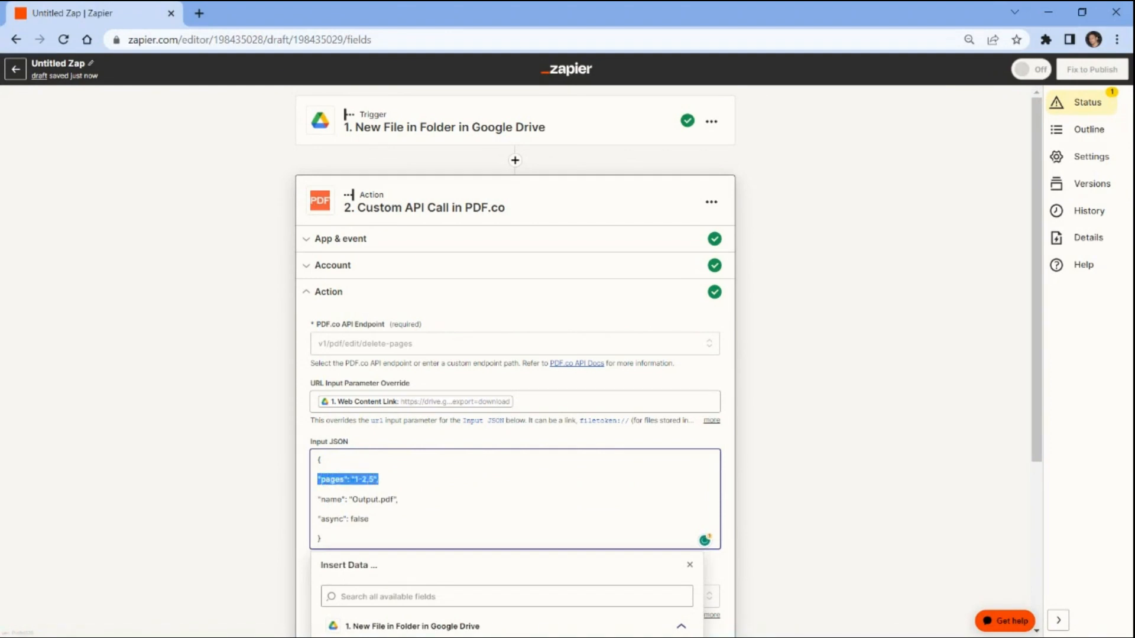
{"action": "left_click_drag", "start_coordinate": [317, 499], "coordinate": [397, 500]}
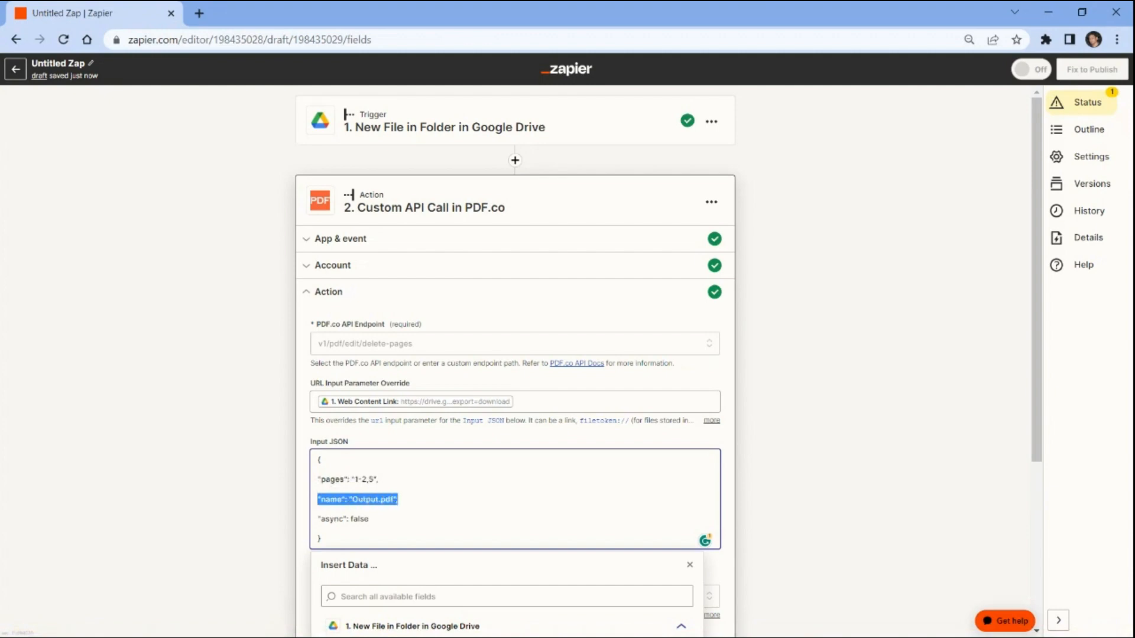
{"action": "left_click_drag", "start_coordinate": [317, 519], "coordinate": [369, 519]}
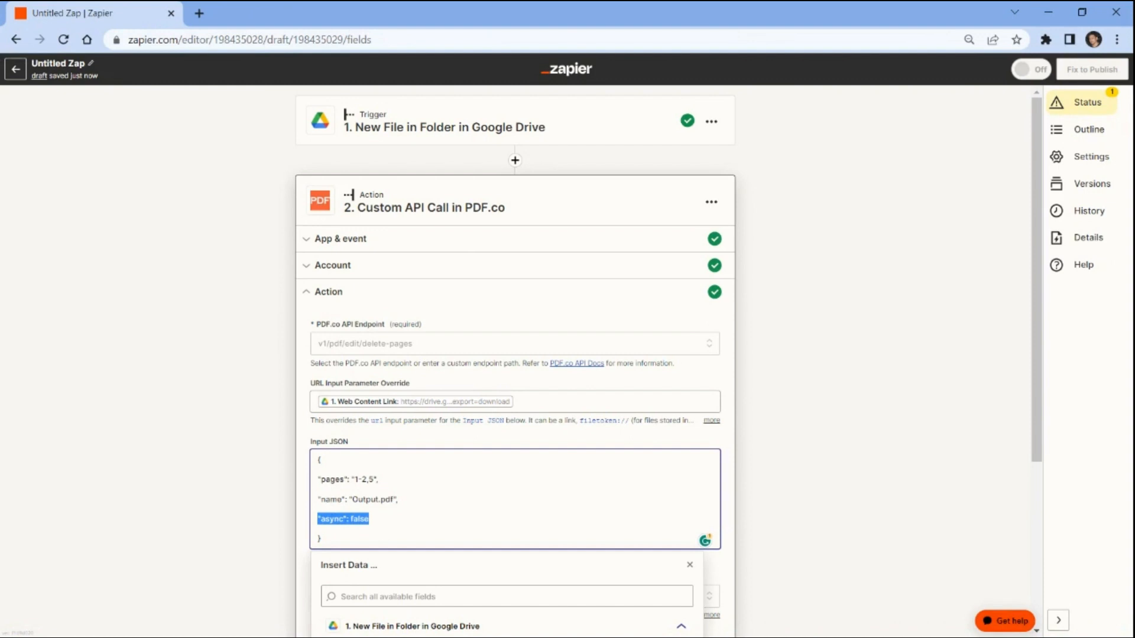
{"action": "left_click", "coordinate": [284, 524]}
Step: Accept the action's remaining default settings and run the test of the PDF.co custom API call
{"action": "scroll", "coordinate": [284, 524], "scroll_direction": "down", "scroll_amount": 4}
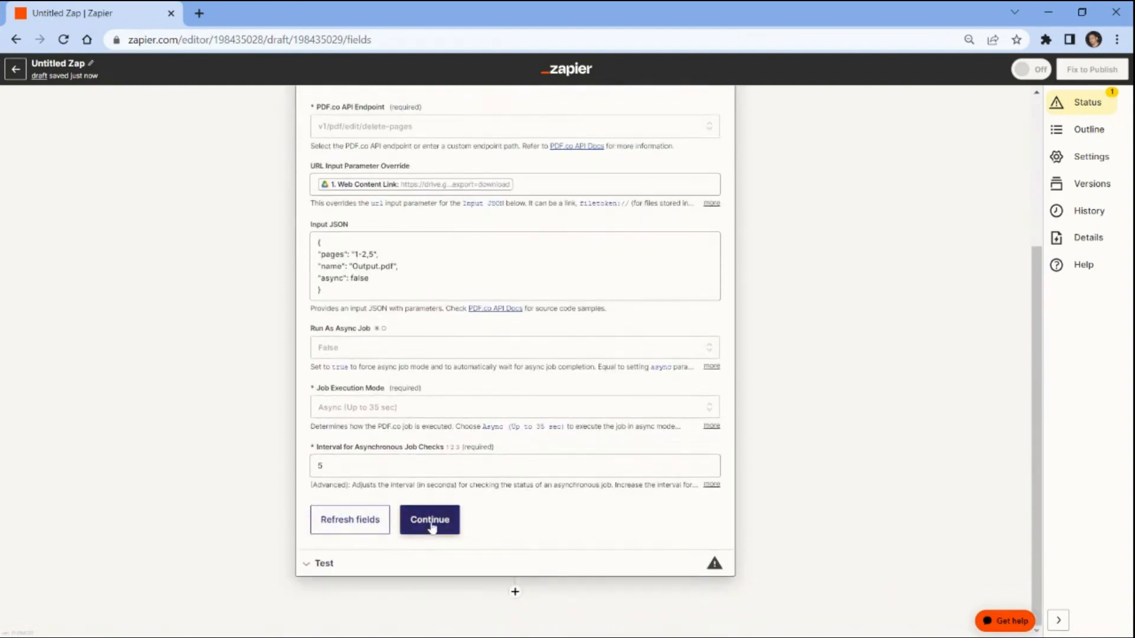
{"action": "left_click", "coordinate": [430, 525]}
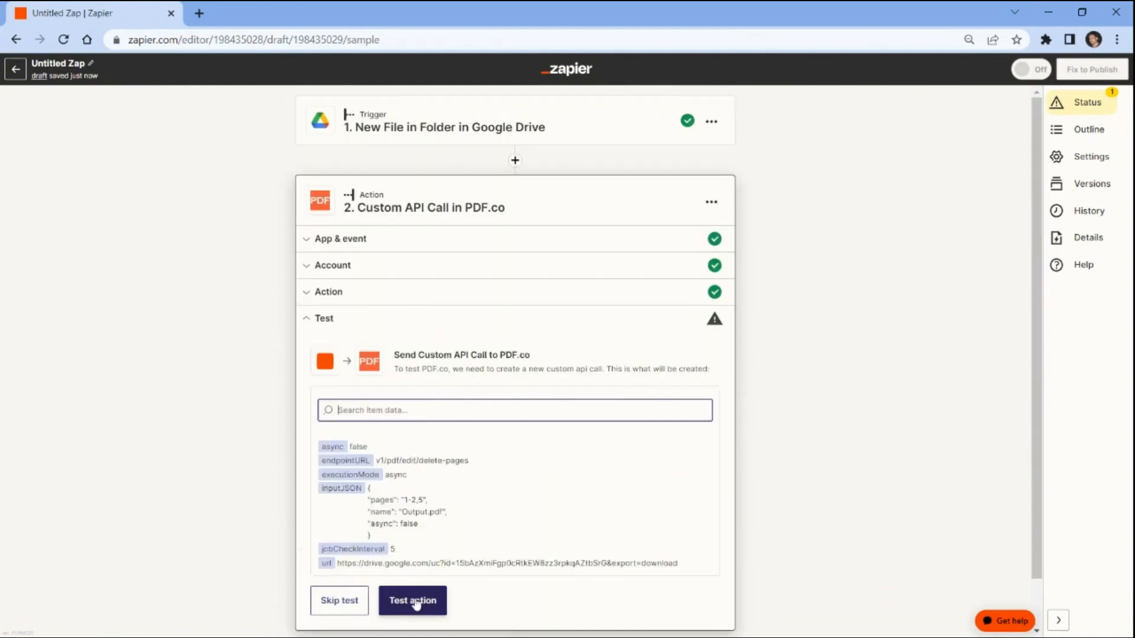
{"action": "left_click", "coordinate": [414, 600]}
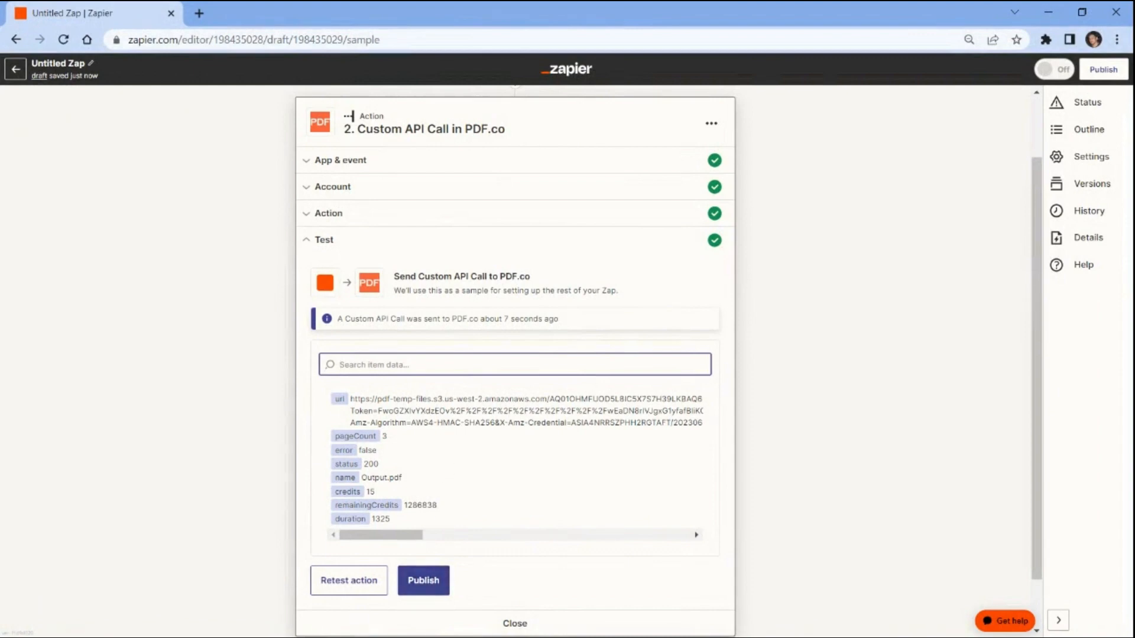
Step: Open the output URL from the PDF.co test result in a new browser tab and review pages 2 and 3 of Output.pdf
{"action": "triple_click", "coordinate": [459, 411]}
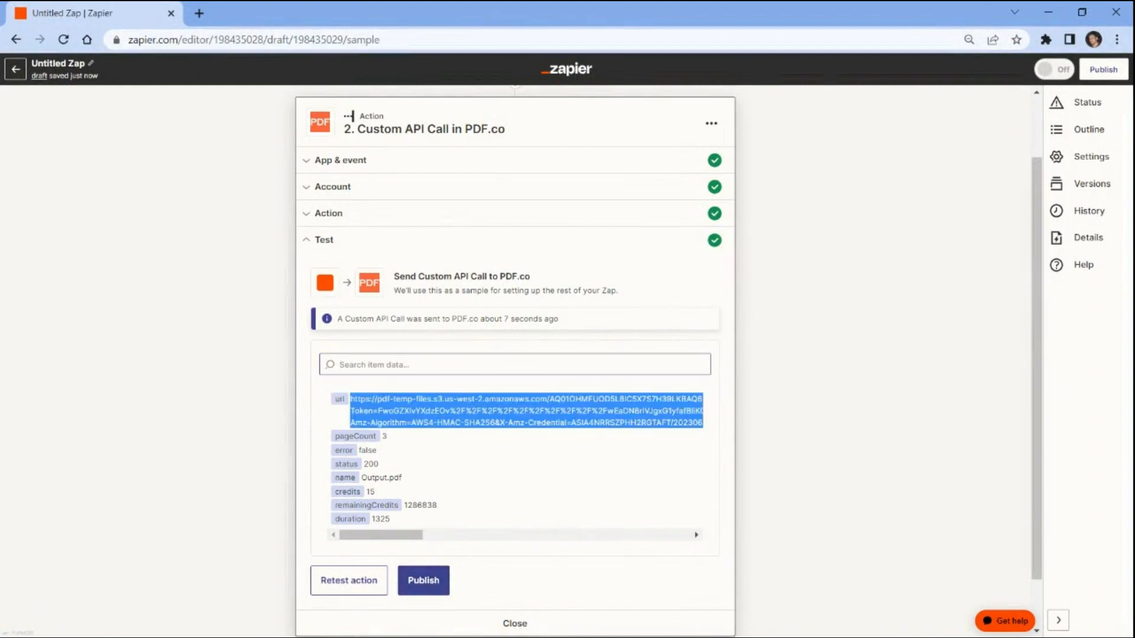
{"action": "left_click", "coordinate": [200, 13]}
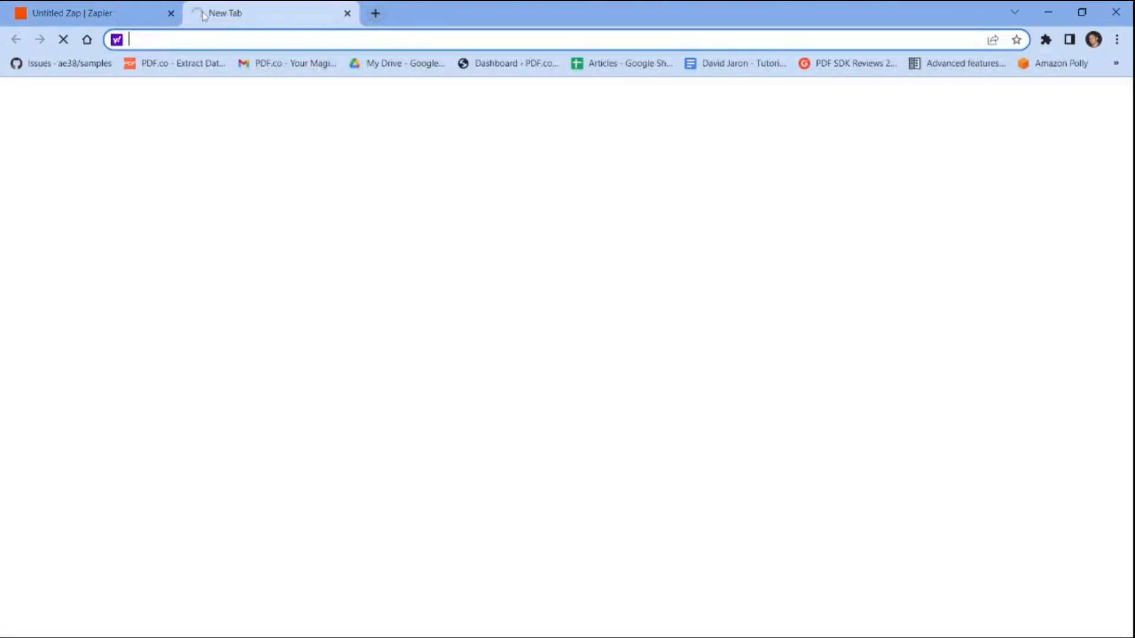
{"action": "key", "text": "ctrl+v"}
{"action": "key", "text": "Return"}
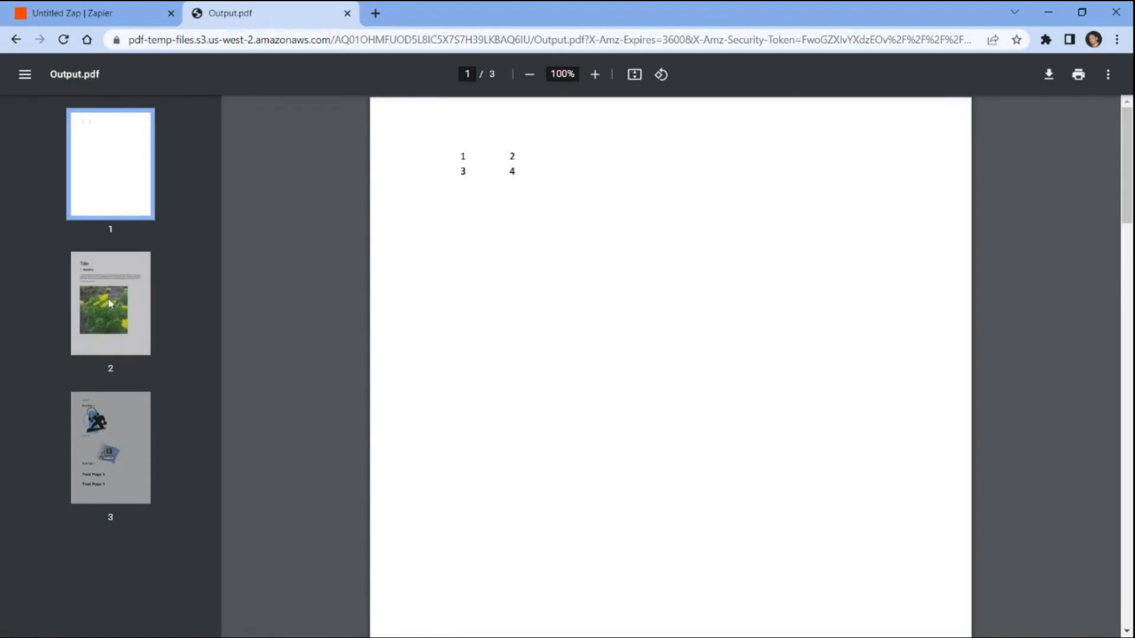
{"action": "left_click", "coordinate": [110, 303]}
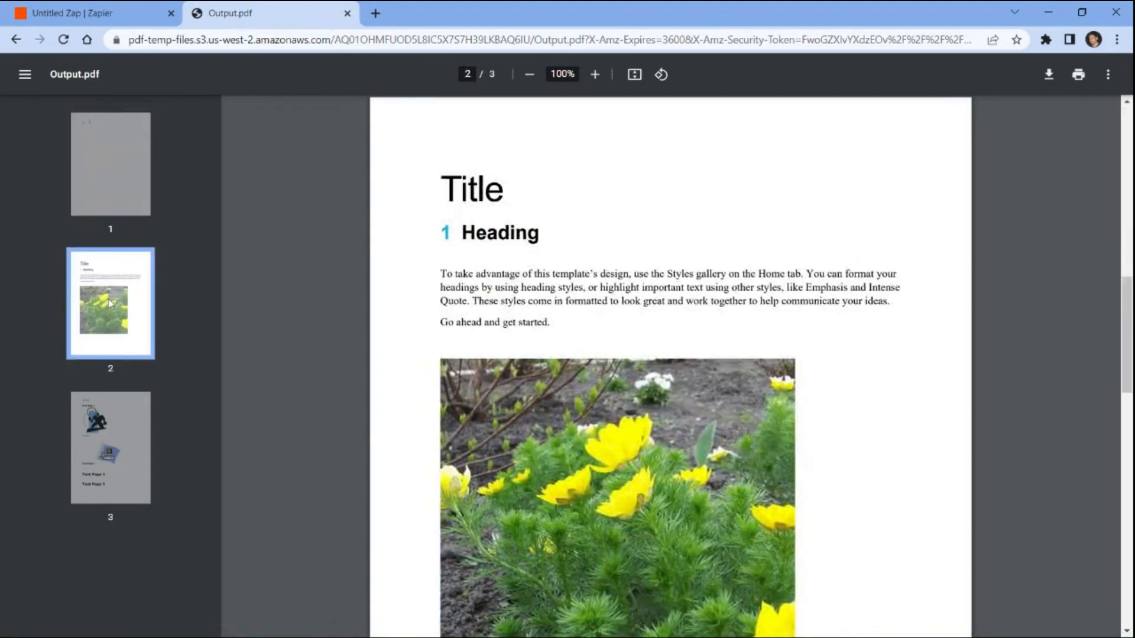
{"action": "left_click", "coordinate": [107, 441]}
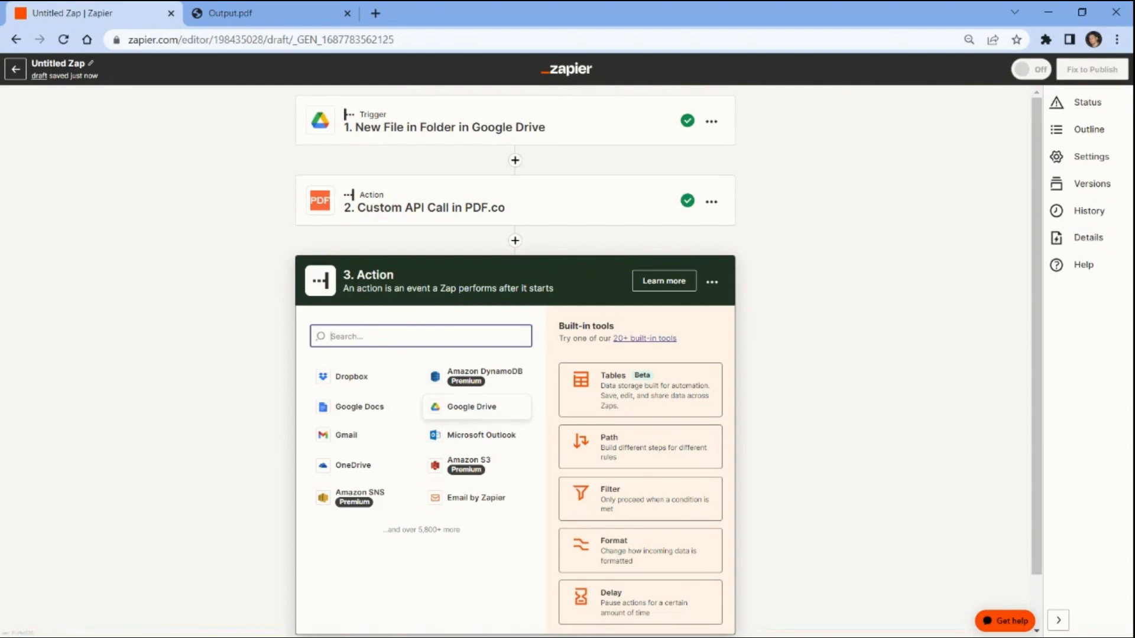
Step: Add Google Drive as the third Zap step with the Upload File event and proceed to its action fields
{"action": "left_click", "coordinate": [464, 412]}
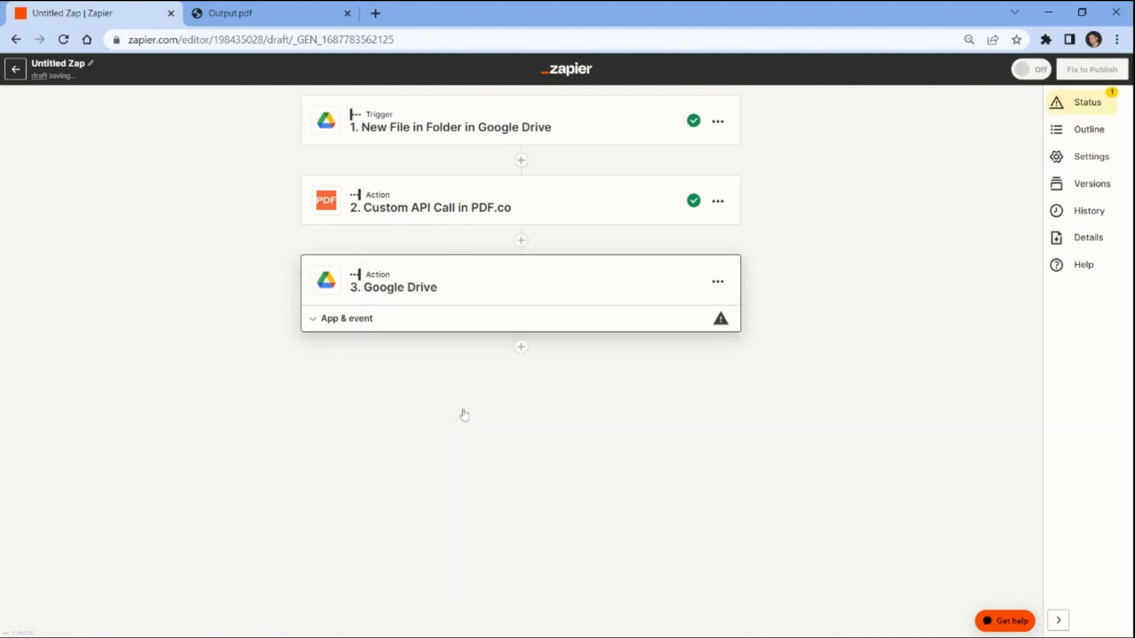
{"action": "left_click", "coordinate": [464, 414]}
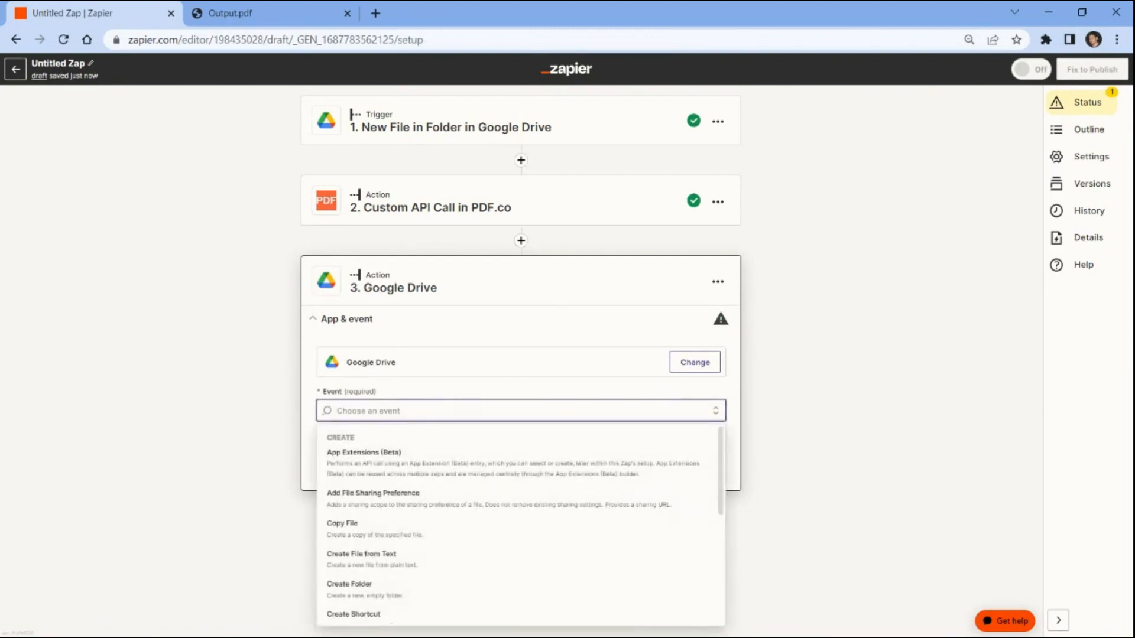
{"action": "type", "text": "up"}
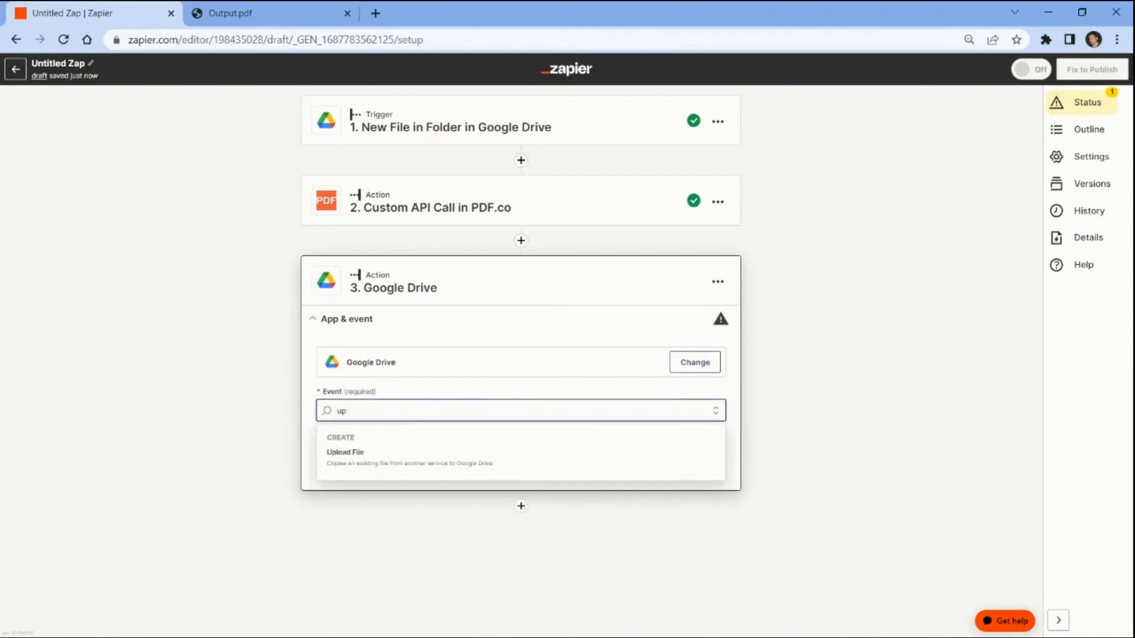
{"action": "left_click", "coordinate": [349, 455]}
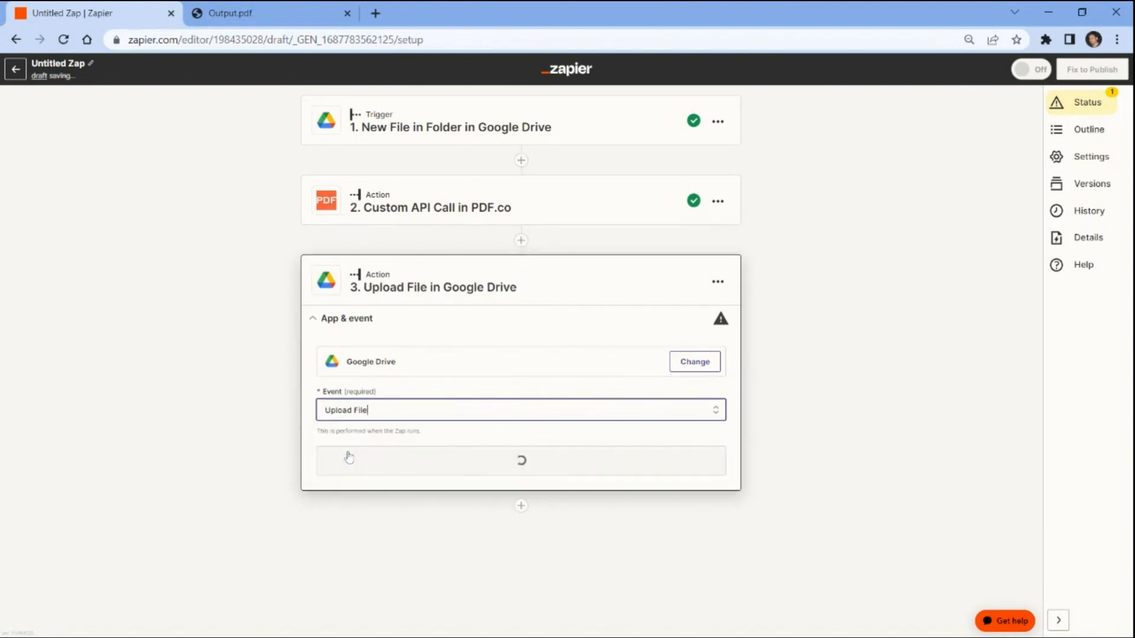
{"action": "left_click", "coordinate": [348, 459]}
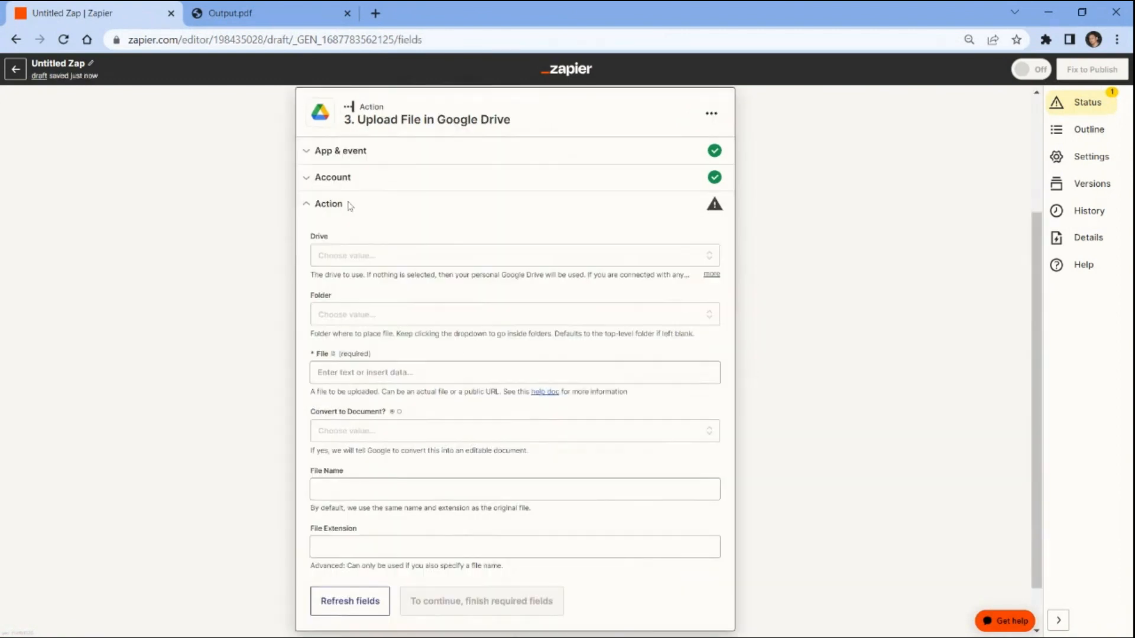
Step: Set the upload destination to My Google Drive and the folder named Files
{"action": "left_click", "coordinate": [324, 256]}
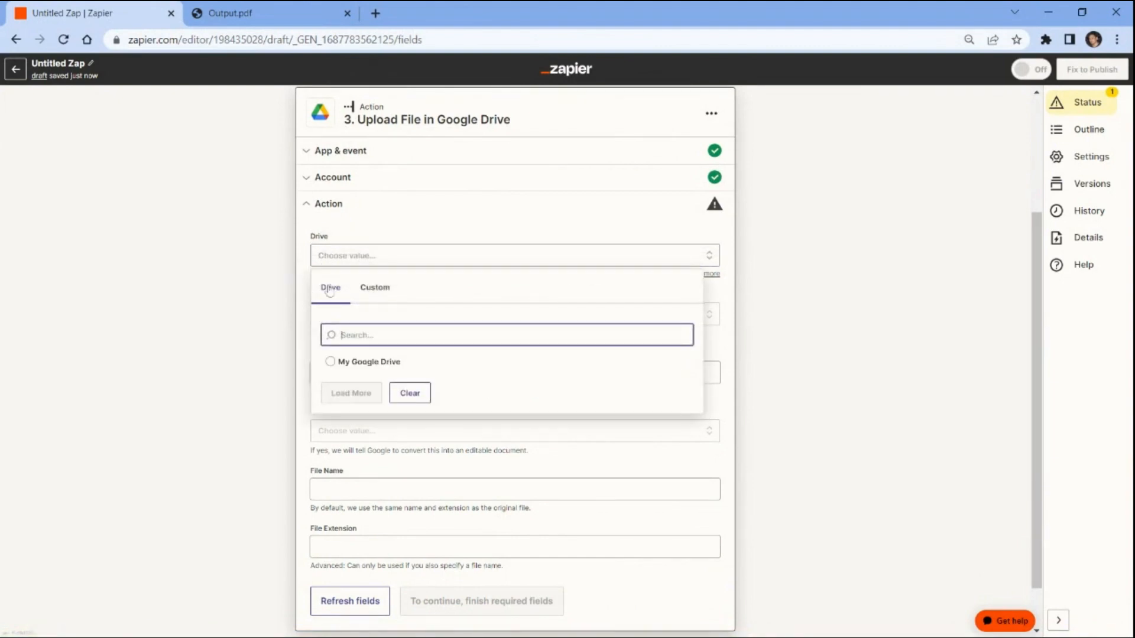
{"action": "left_click", "coordinate": [334, 364]}
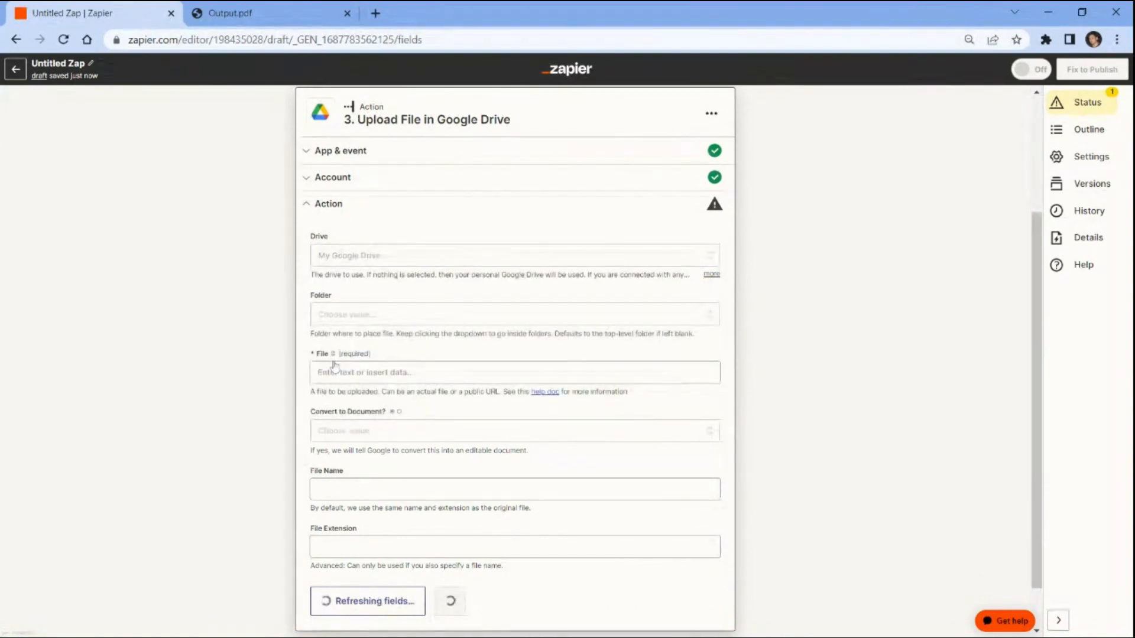
{"action": "left_click", "coordinate": [319, 322]}
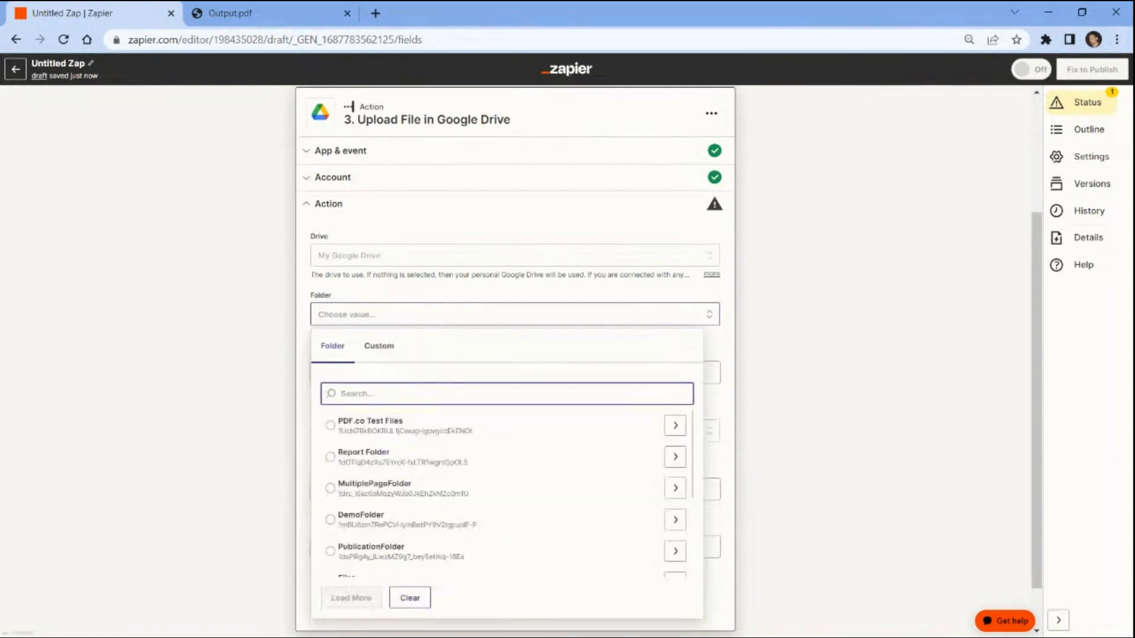
{"action": "type", "text": "files"}
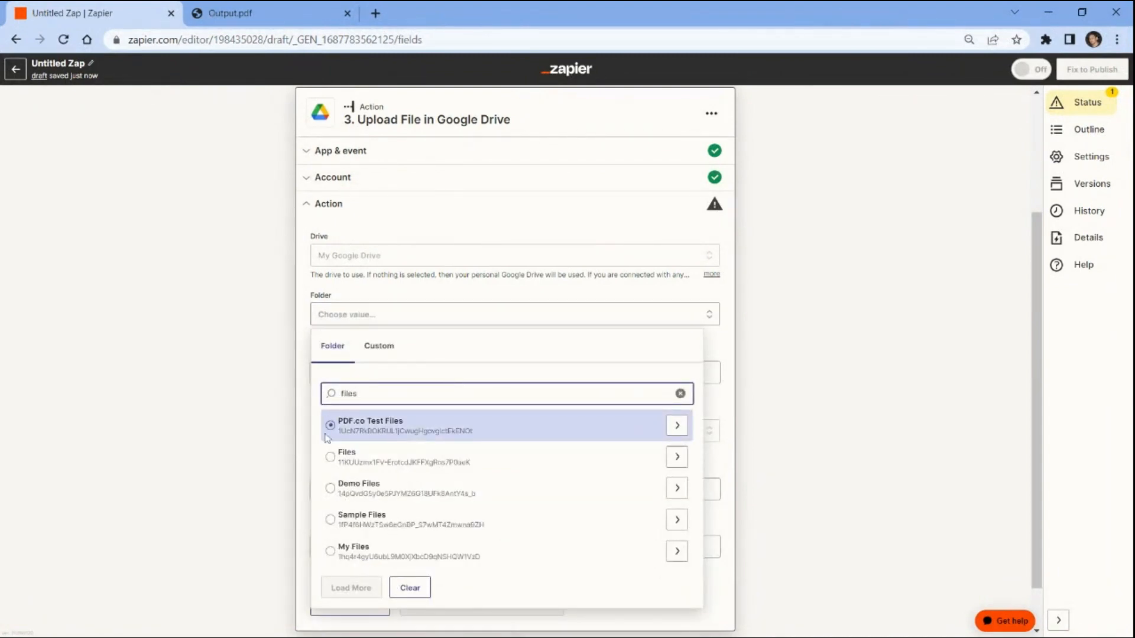
{"action": "left_click", "coordinate": [331, 458]}
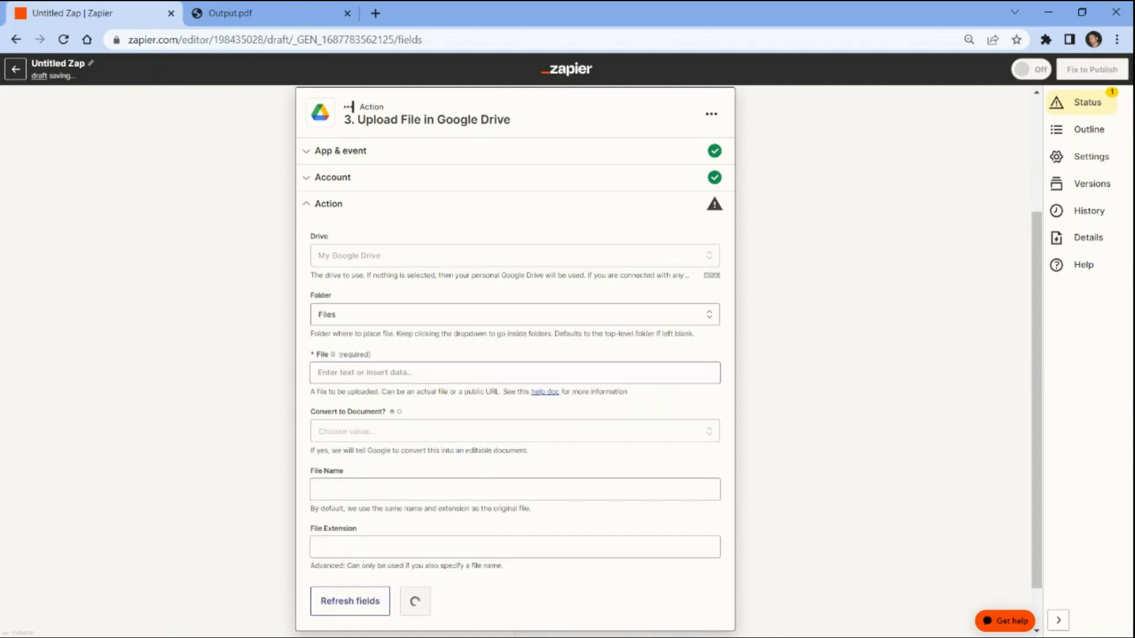
Step: Map the File field of the upload action to the Url value from the PDF.co custom API call
{"action": "left_click", "coordinate": [322, 373]}
{"action": "left_click", "coordinate": [335, 487]}
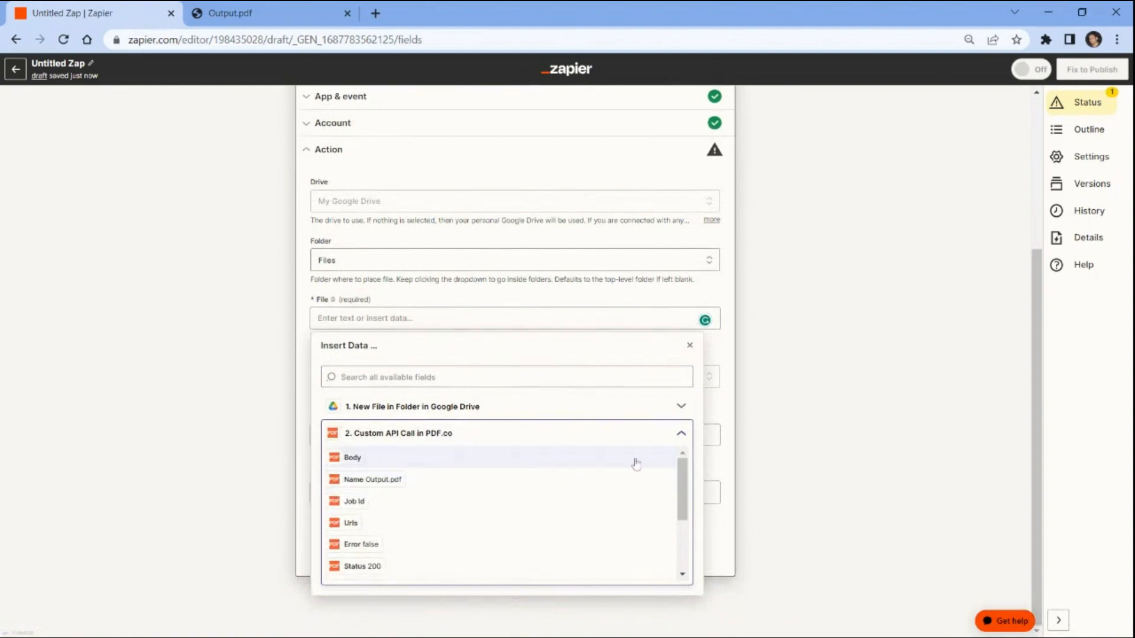
{"action": "left_click_drag", "start_coordinate": [684, 473], "coordinate": [684, 500]}
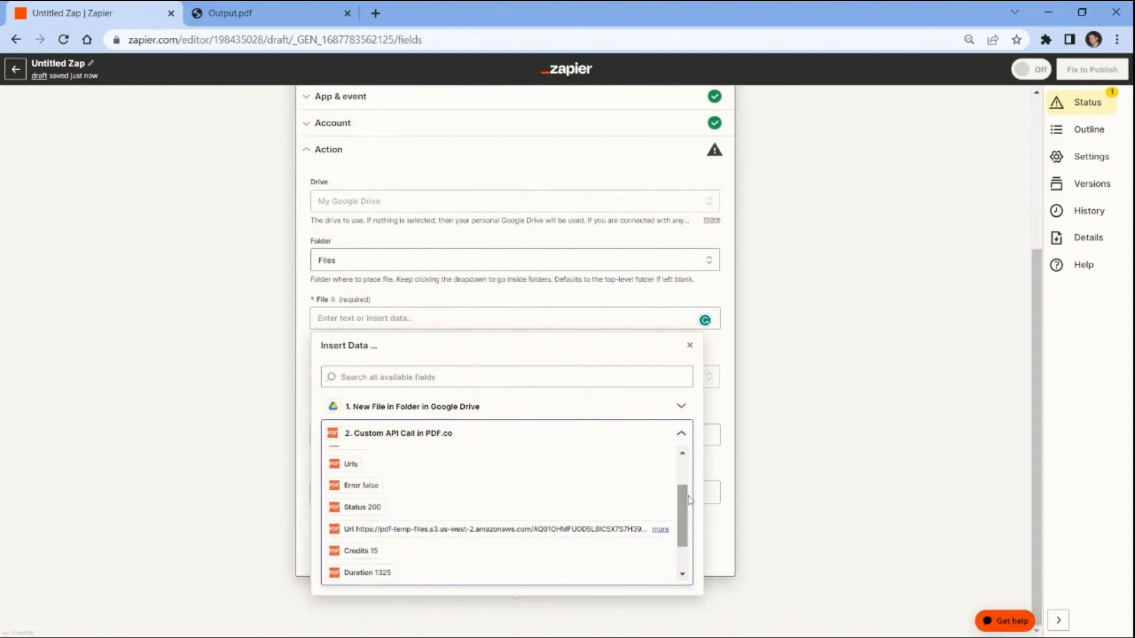
{"action": "left_click", "coordinate": [609, 530]}
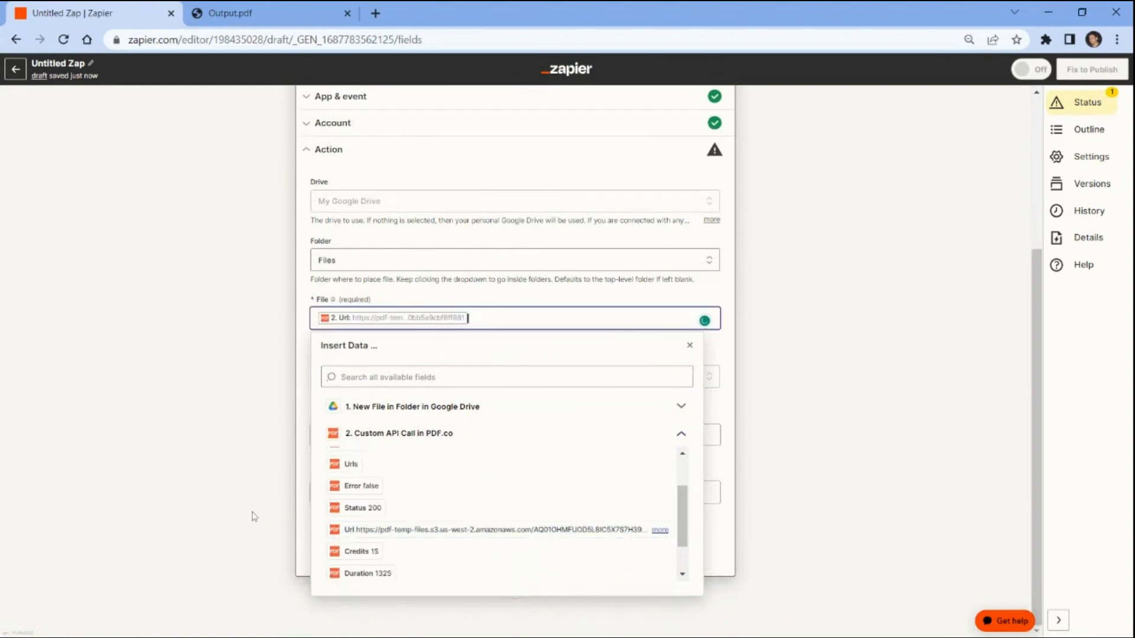
{"action": "left_click", "coordinate": [251, 517]}
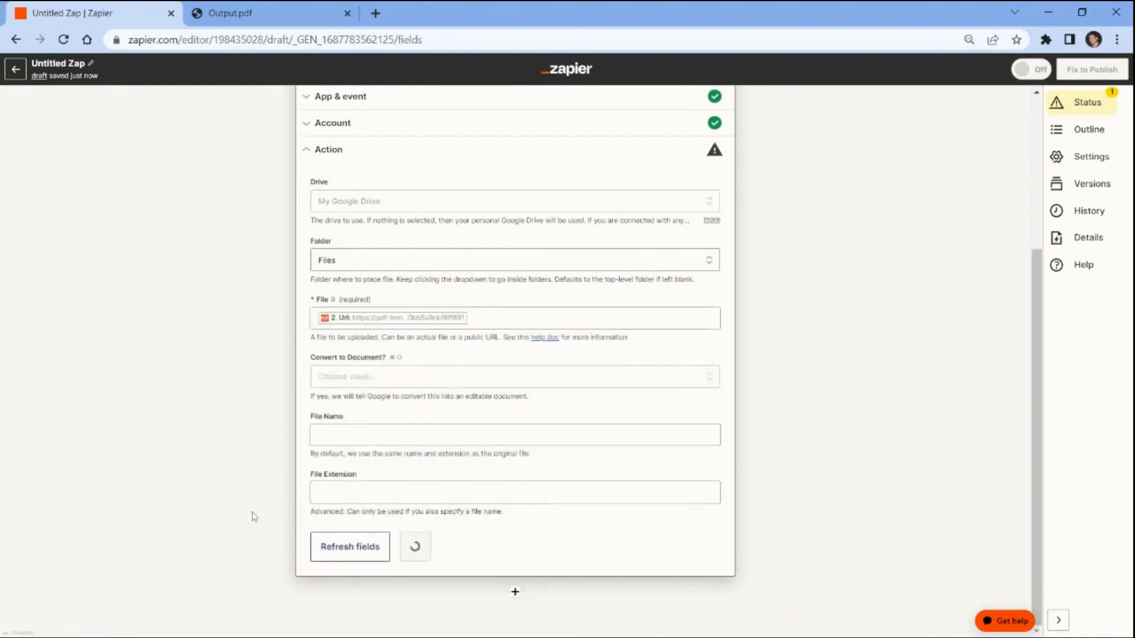
Step: Set Convert to Document to False and map File Name to the Name value from the PDF.co custom API call
{"action": "left_click", "coordinate": [335, 379]}
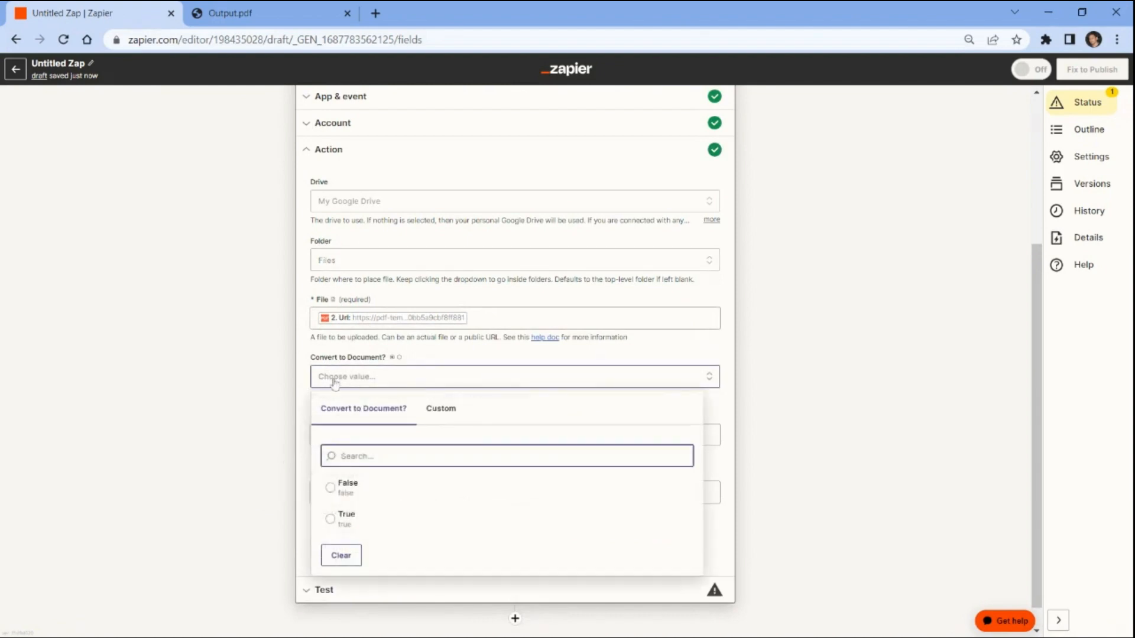
{"action": "left_click", "coordinate": [331, 490]}
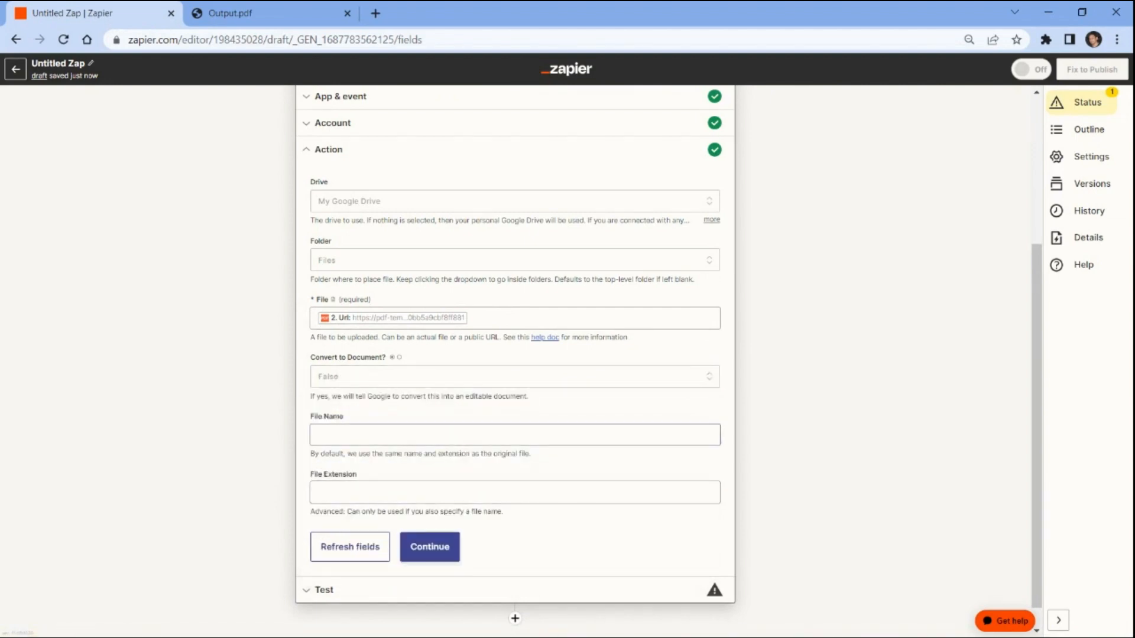
{"action": "left_click", "coordinate": [332, 435]}
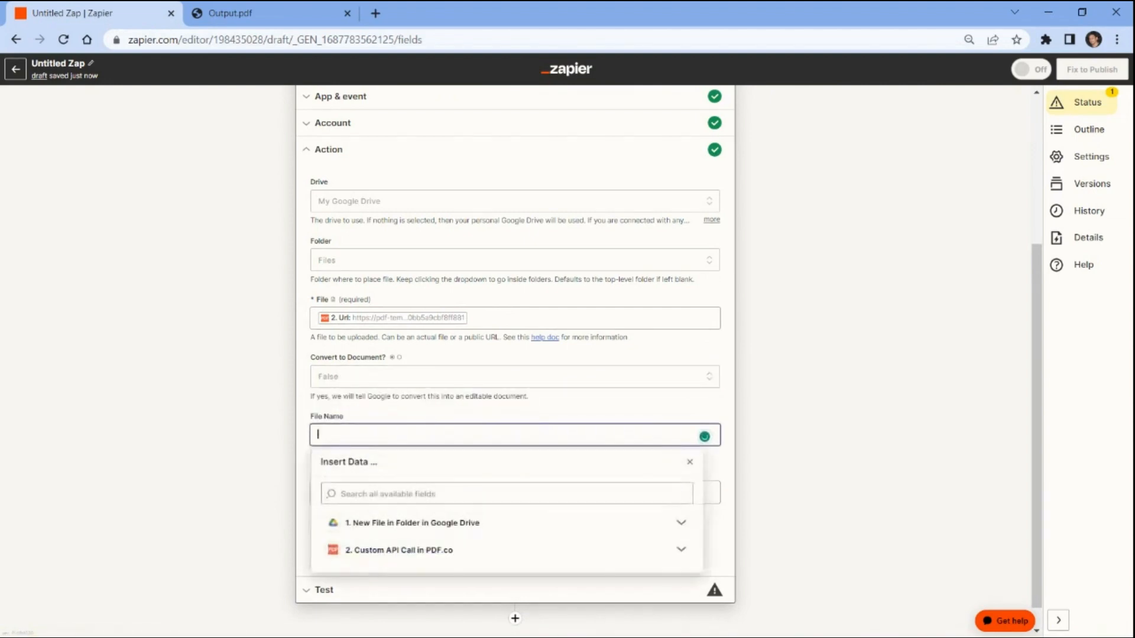
{"action": "left_click", "coordinate": [341, 550]}
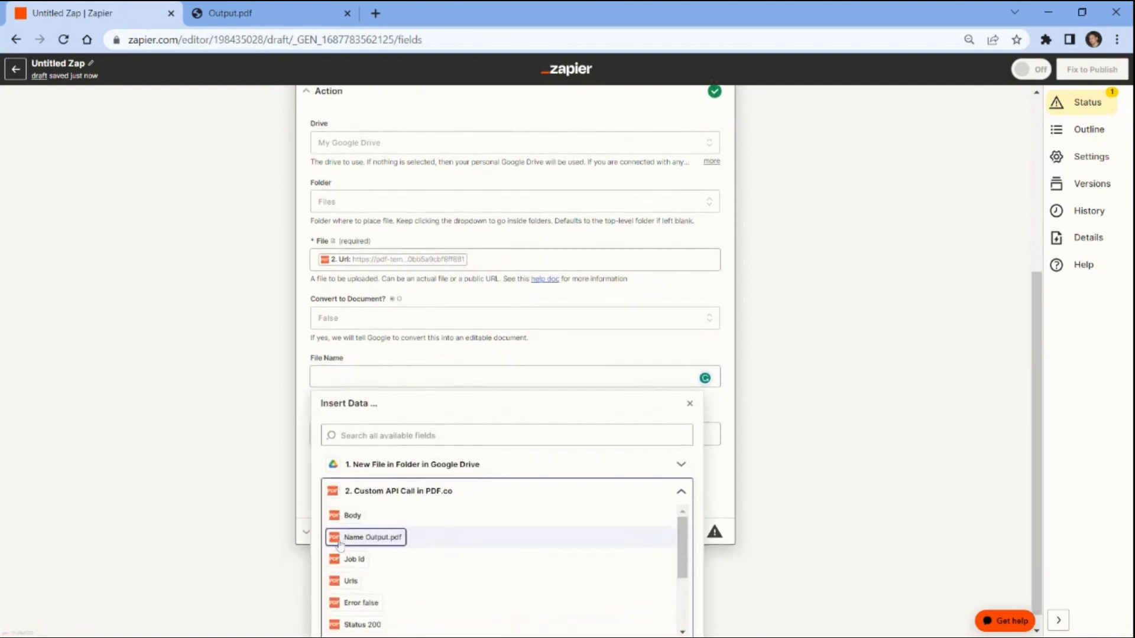
{"action": "left_click", "coordinate": [367, 543]}
{"action": "left_click", "coordinate": [264, 509]}
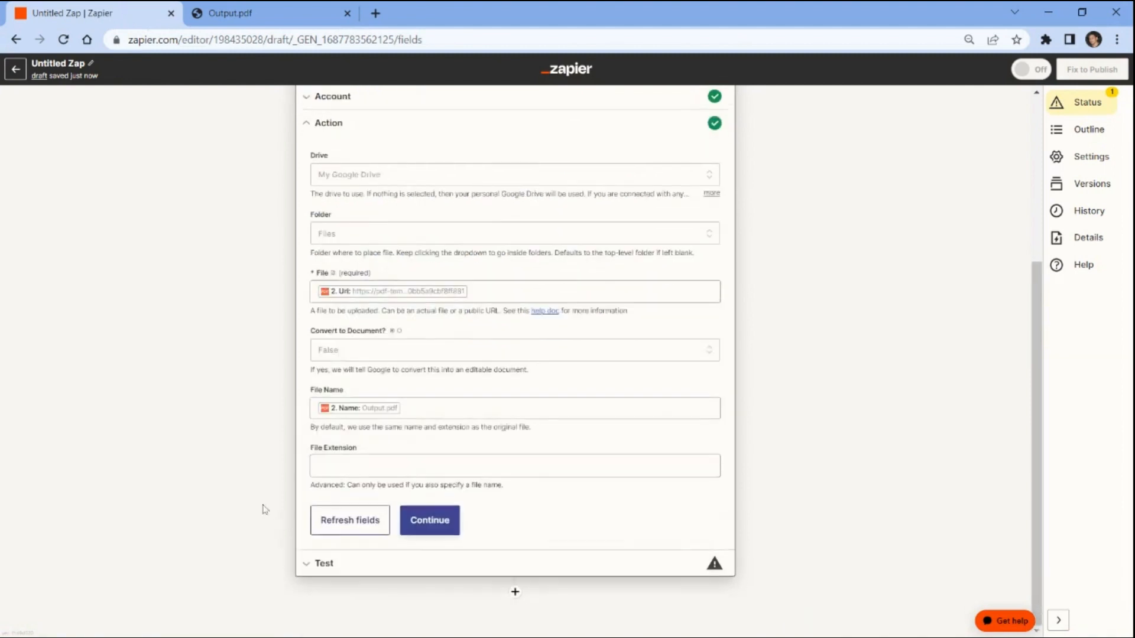
Step: Set the File Extension to .pdf and run the test of the Google Drive upload action
{"action": "left_click", "coordinate": [313, 473]}
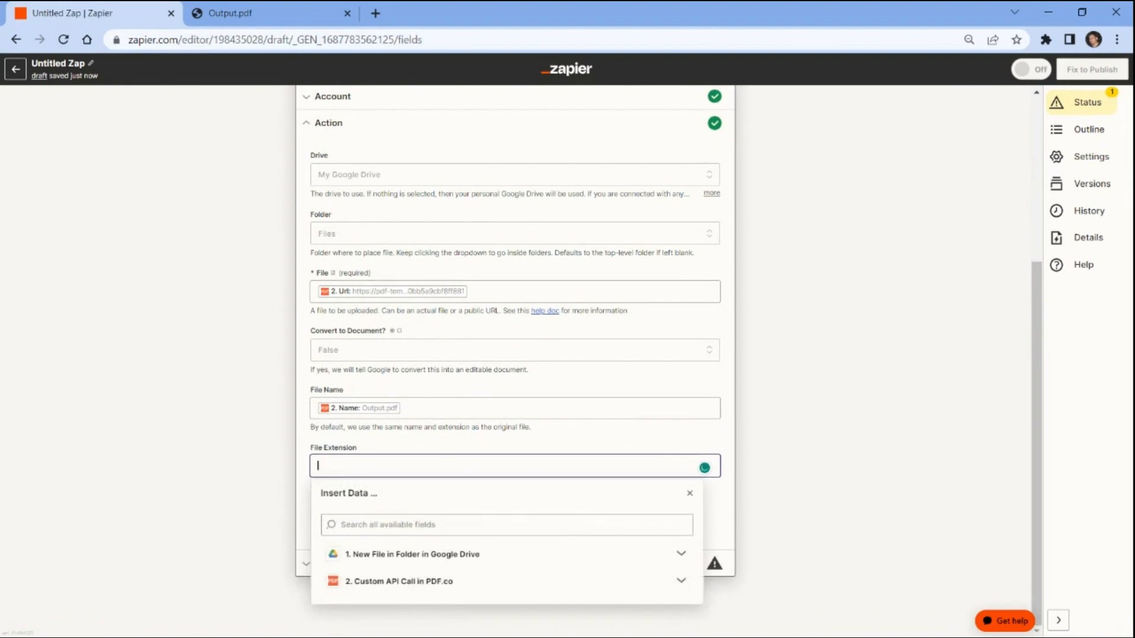
{"action": "type", "text": ".pdf"}
{"action": "left_click", "coordinate": [293, 469]}
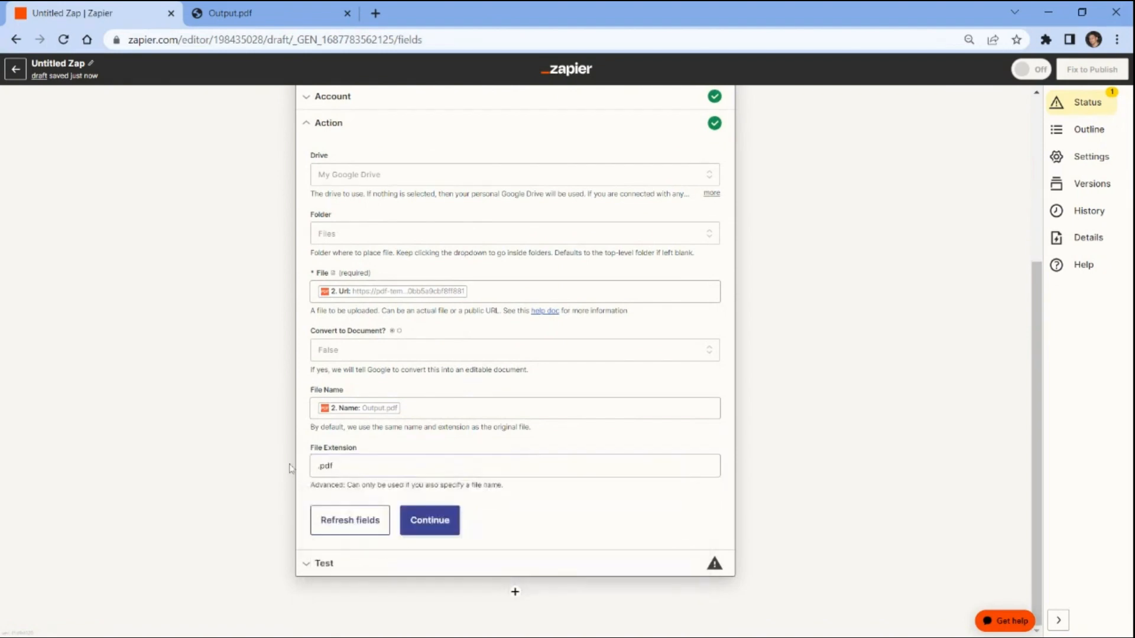
{"action": "left_click", "coordinate": [425, 520]}
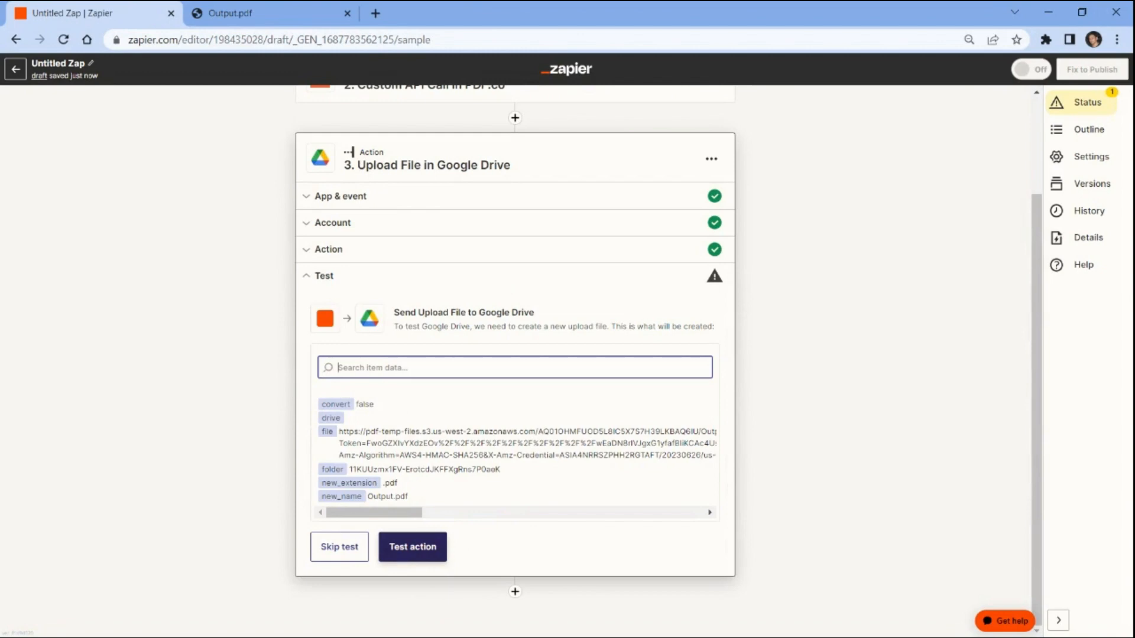
{"action": "left_click", "coordinate": [413, 547]}
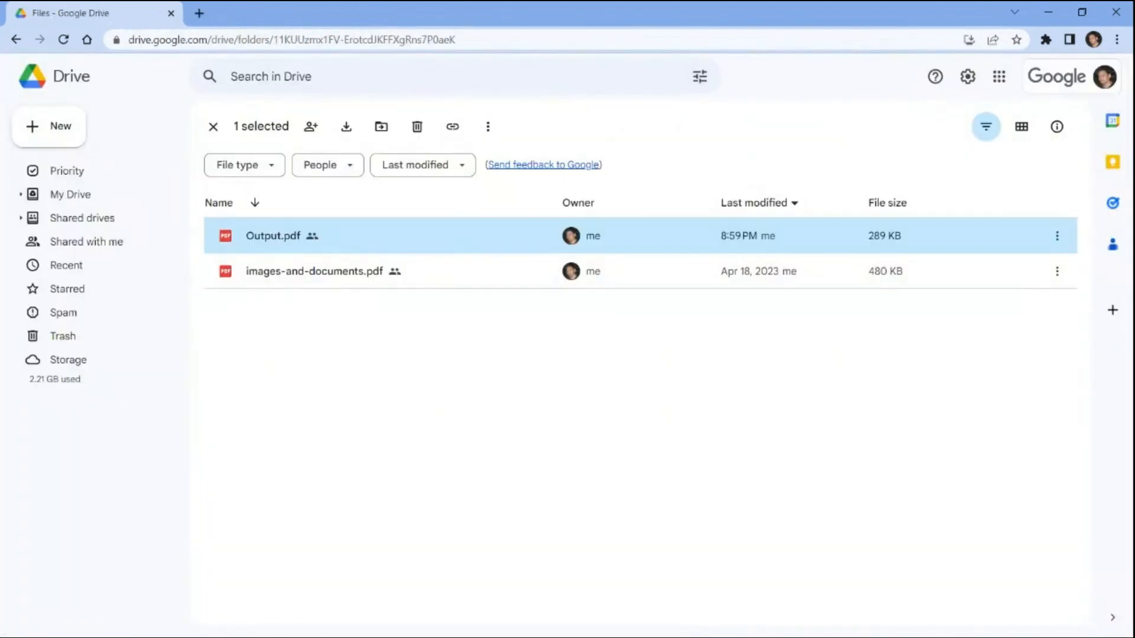
Step: Open the uploaded Output.pdf in the Google Drive Files folder and look through its pages
{"action": "double_click", "coordinate": [251, 237]}
{"action": "left_click_drag", "start_coordinate": [1127, 164], "coordinate": [1130, 482]}
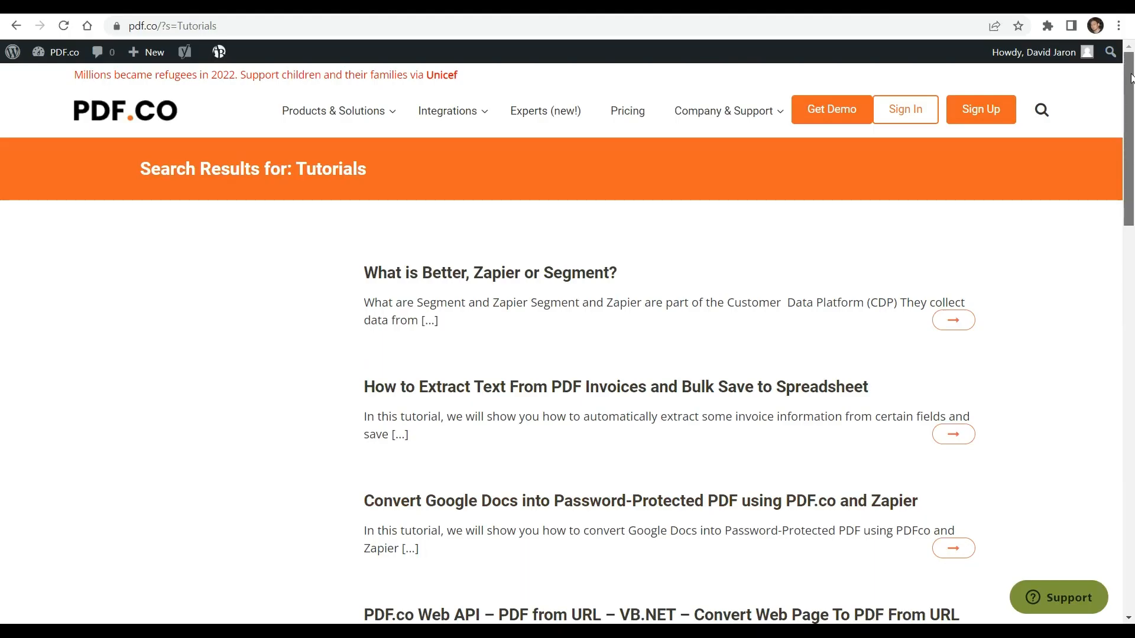
{"action": "left_click_drag", "start_coordinate": [1130, 77], "coordinate": [1132, 236]}
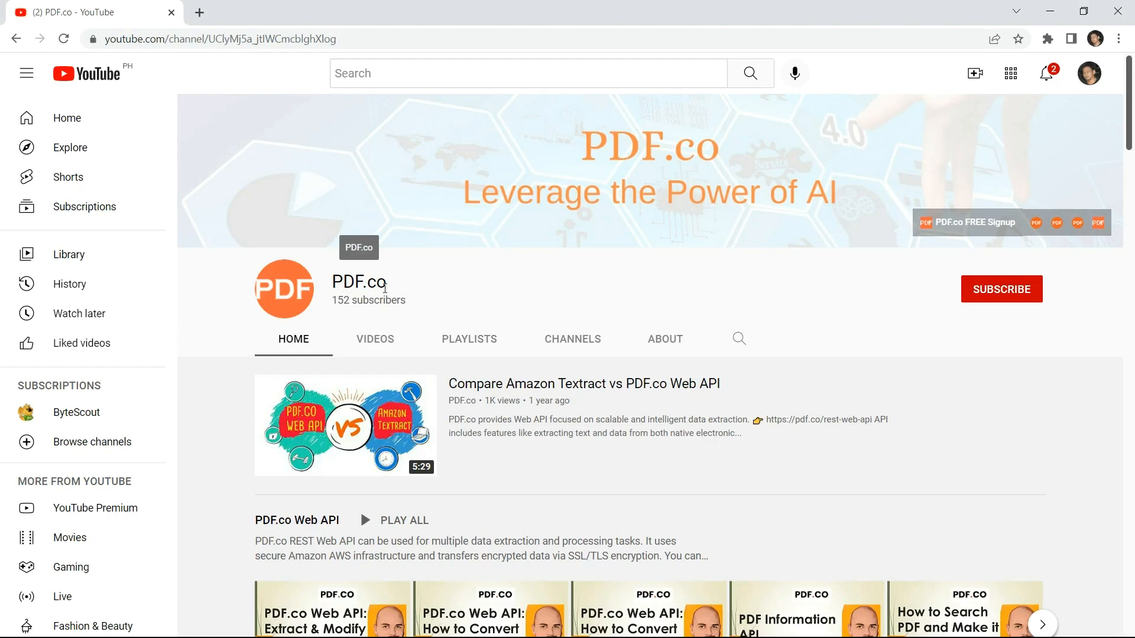
{"action": "left_click_drag", "start_coordinate": [1129, 101], "coordinate": [1131, 322]}
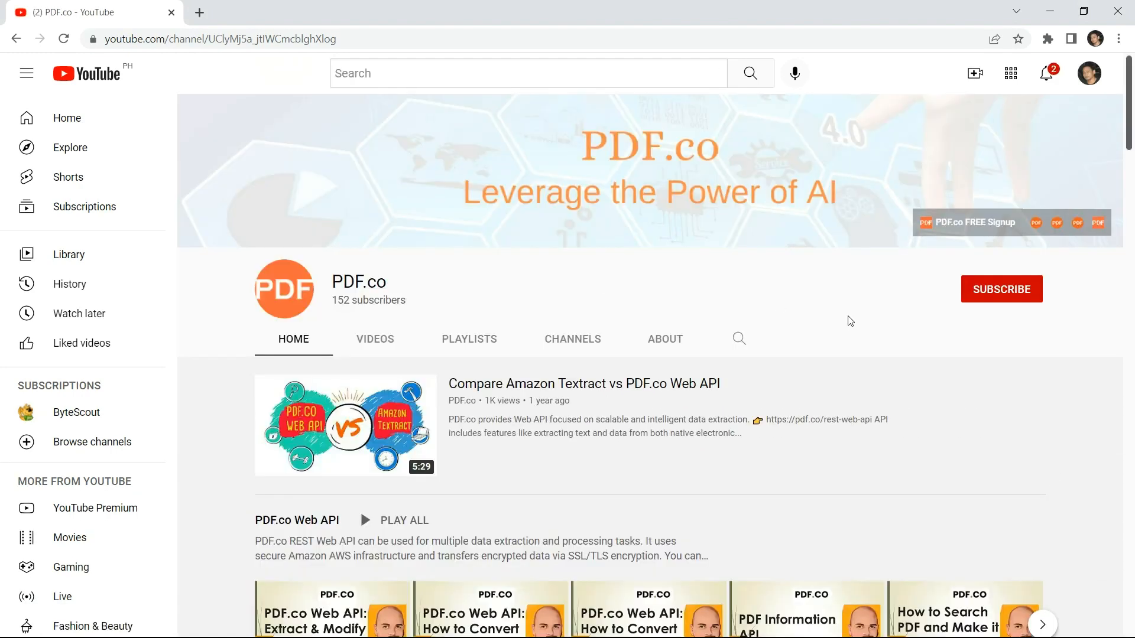
Step: Subscribe to the PDF.co YouTube channel and set its notifications to All
{"action": "left_click", "coordinate": [1012, 293]}
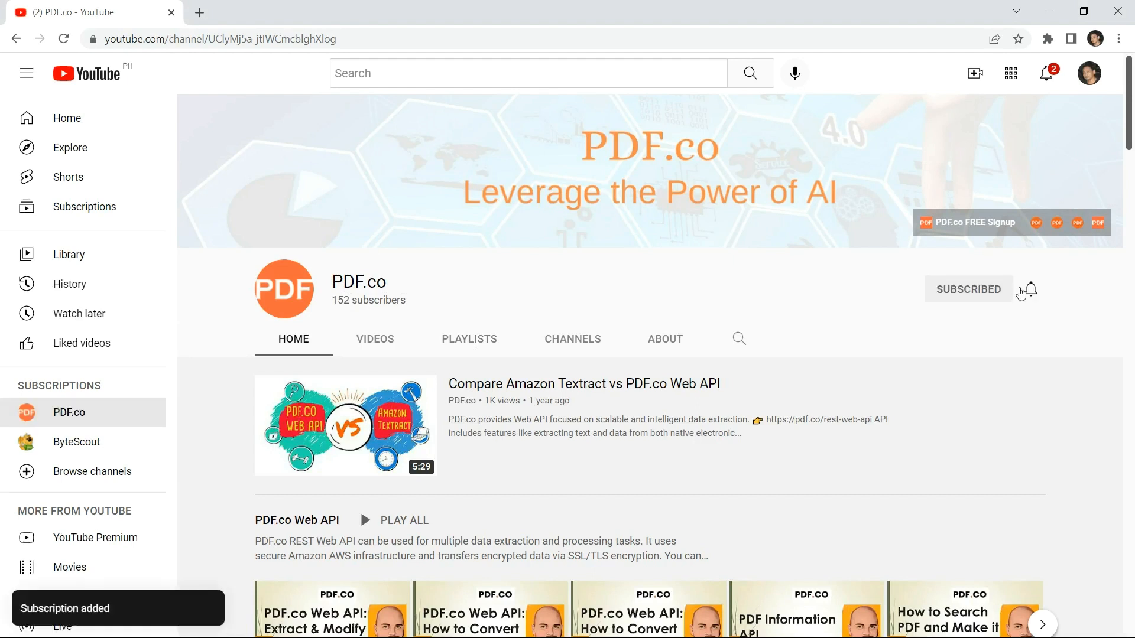
{"action": "left_click", "coordinate": [1030, 290]}
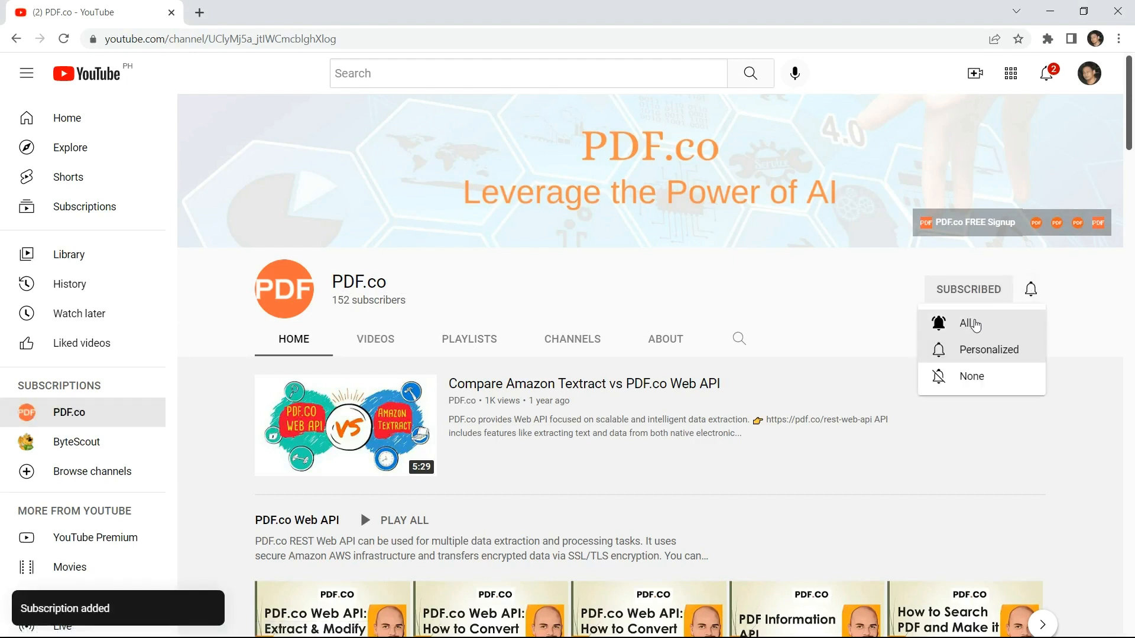
{"action": "left_click", "coordinate": [973, 325]}
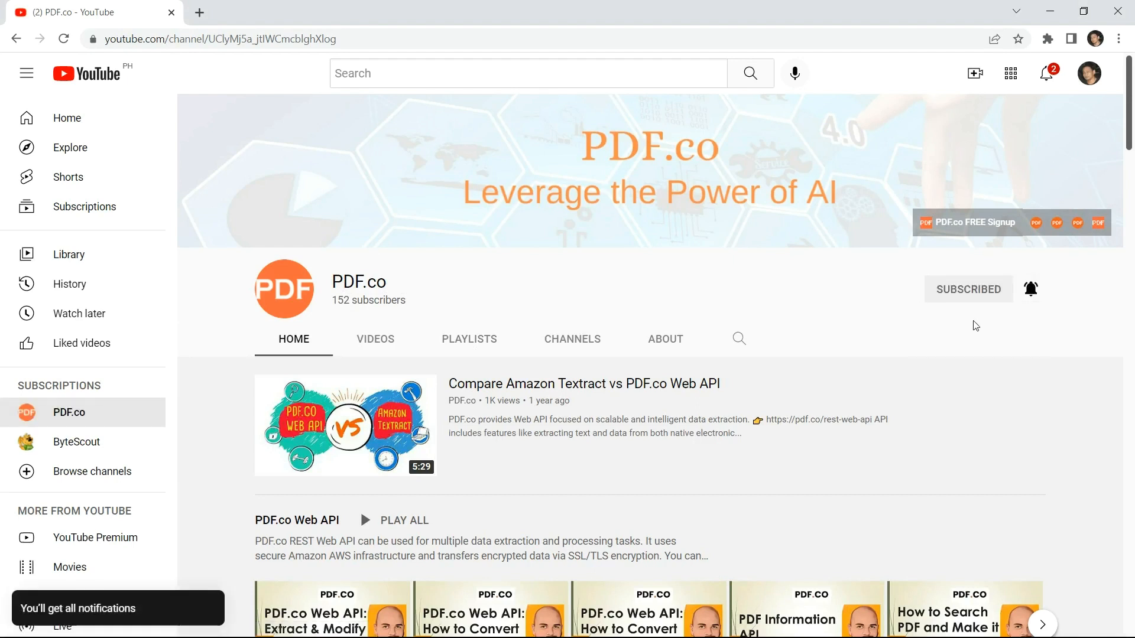